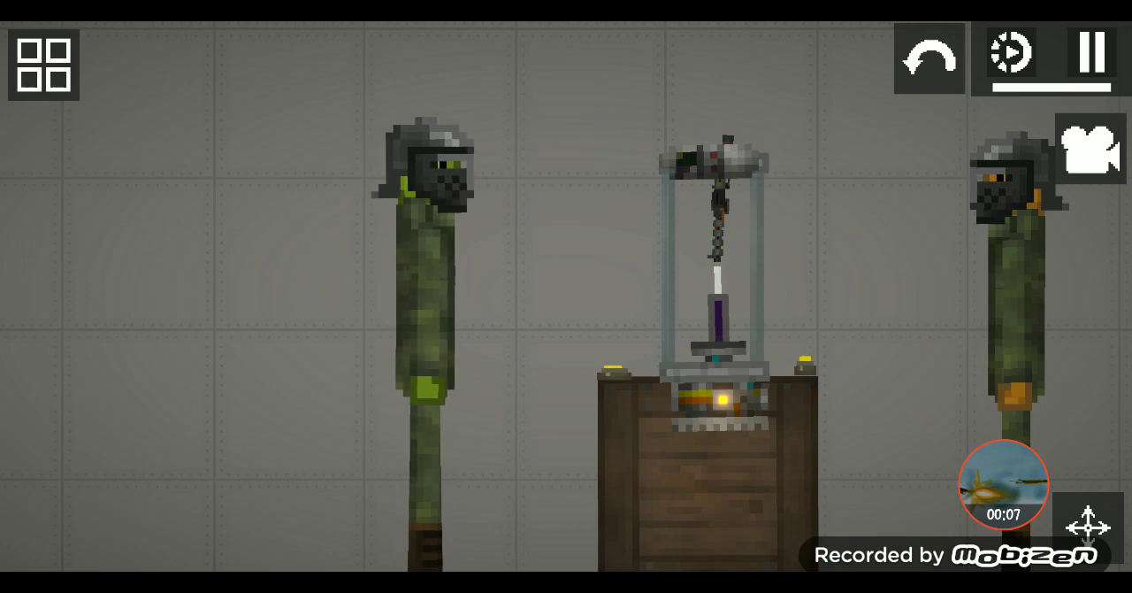
# Step: Recentre the view on both soldiers and lift the right soldier into the air
pyautogui.moveTo(566, 296); pyautogui.dragTo(490, 315)
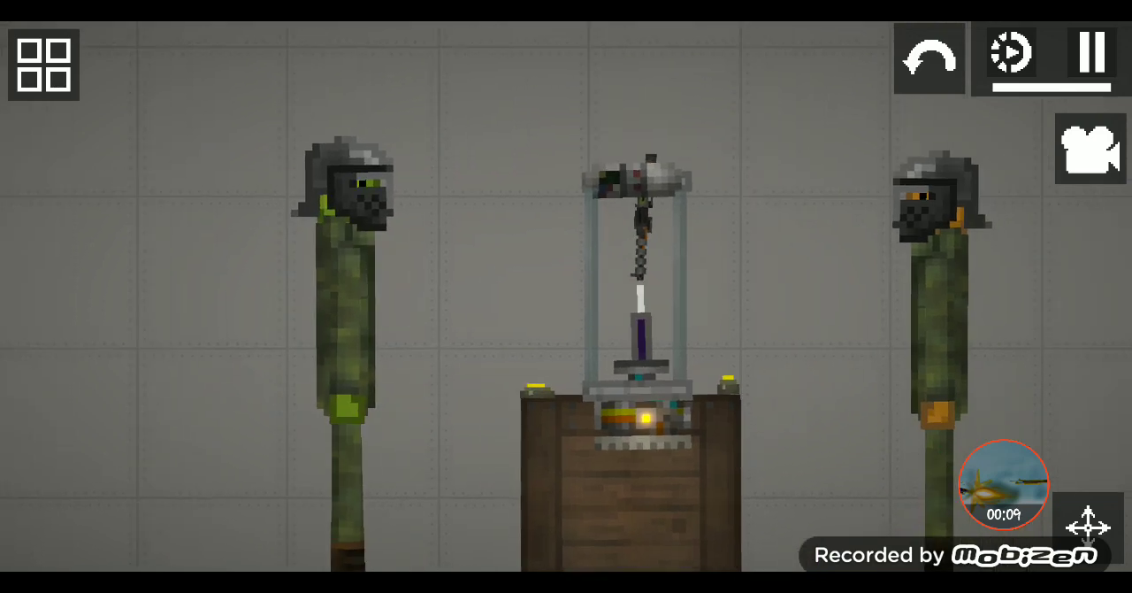
pyautogui.moveTo(939, 309); pyautogui.dragTo(946, 345)
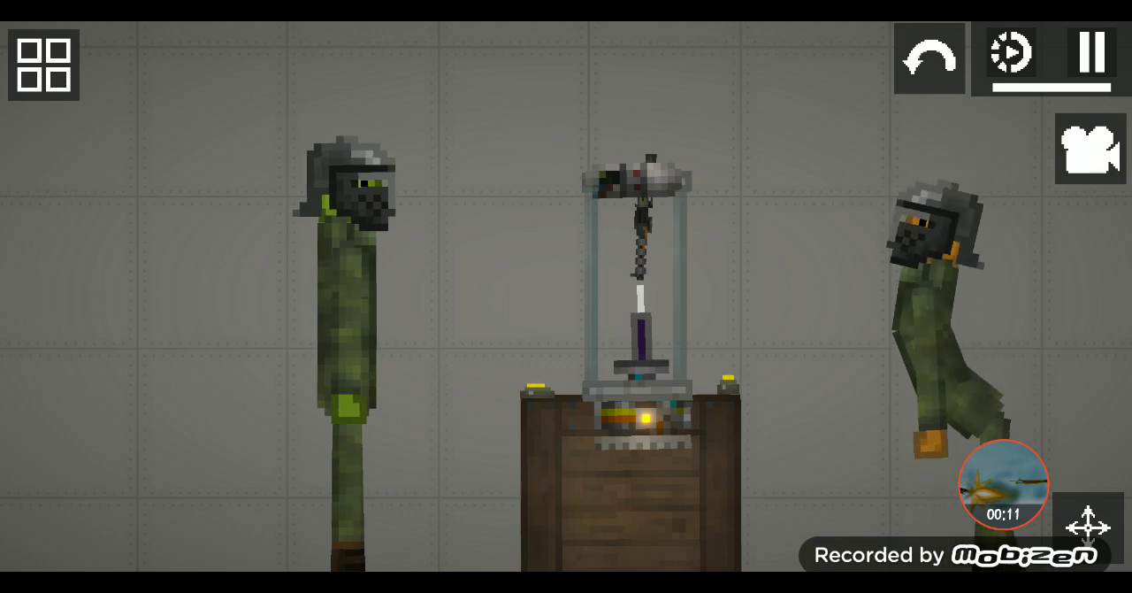
pyautogui.moveTo(939, 230)
pyautogui.mouseDown()
pyautogui.moveTo(933, 203)
pyautogui.moveTo(1000, 203)
pyautogui.mouseUp()
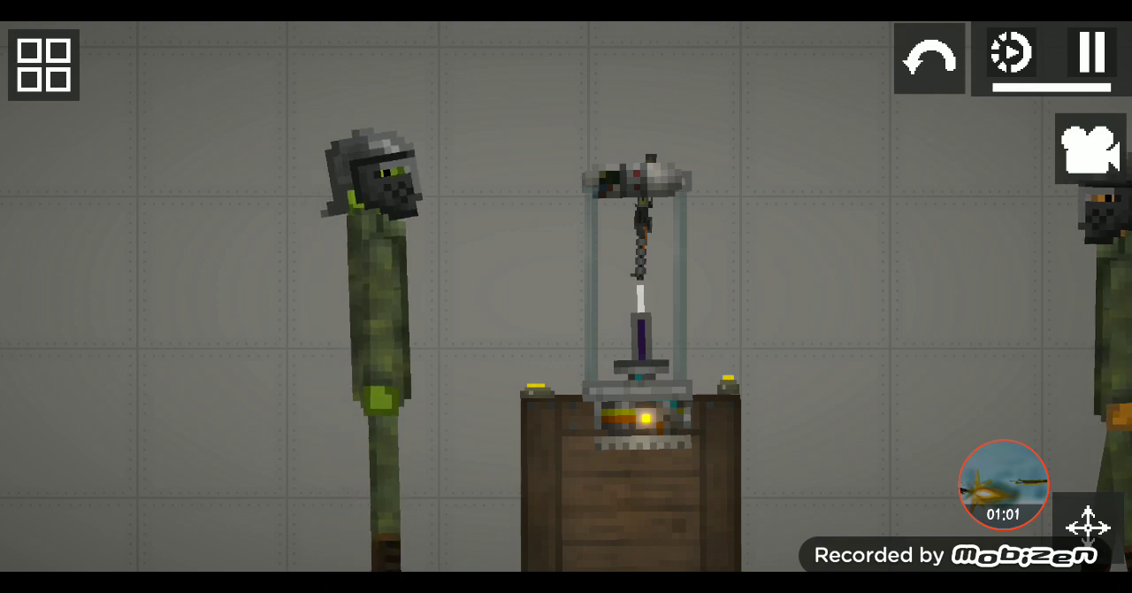
pyautogui.moveTo(654, 310); pyautogui.dragTo(566, 266)
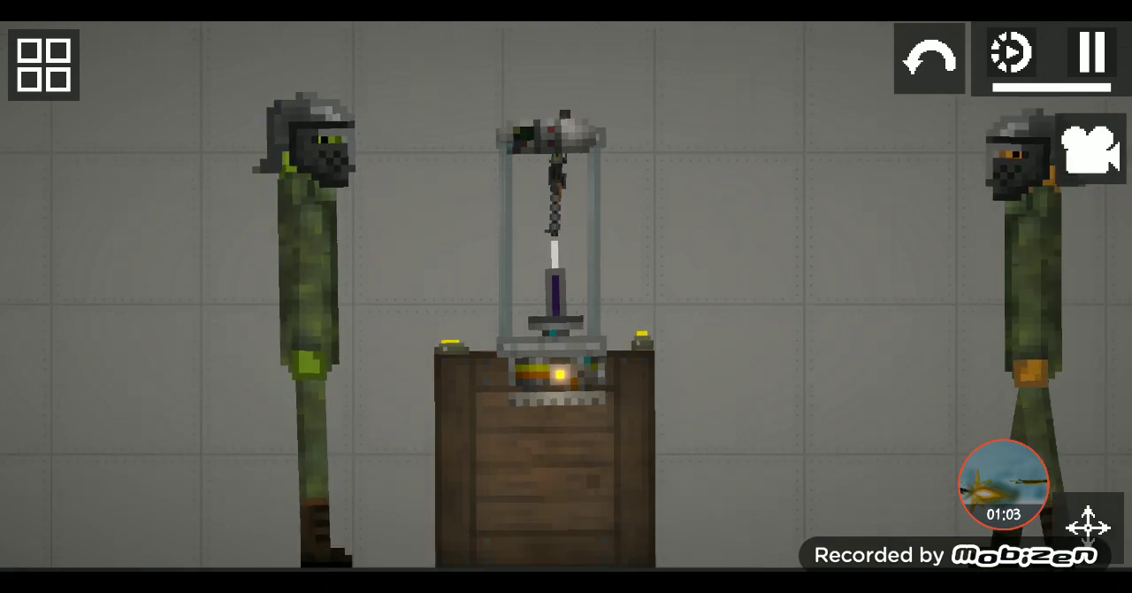
pyautogui.moveTo(689, 309); pyautogui.dragTo(566, 327)
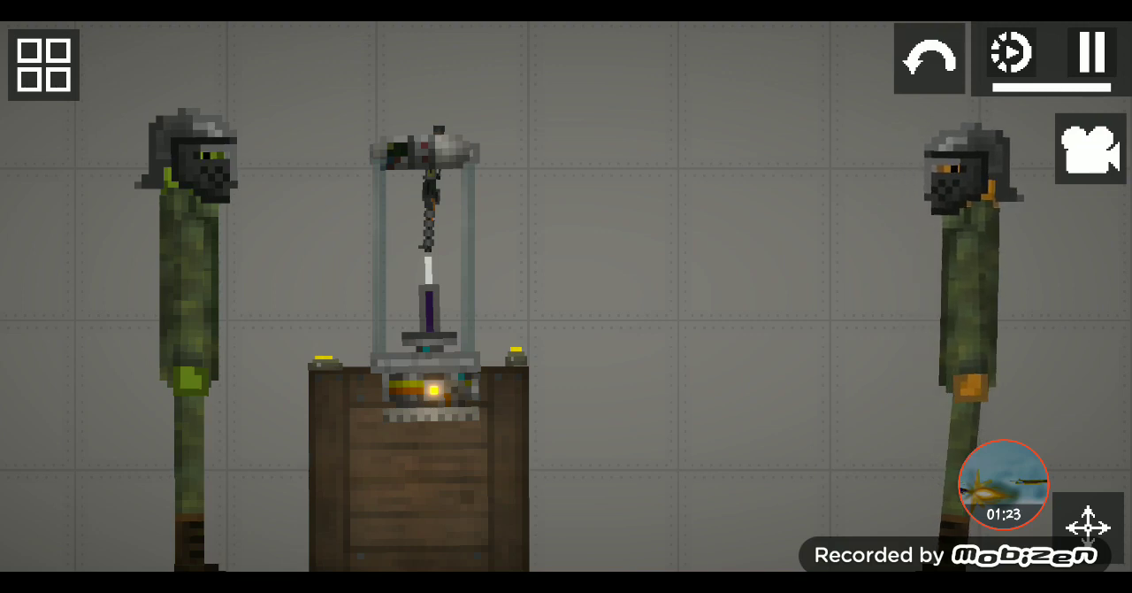
pyautogui.scroll(5, 424, 265)
# Step: Bring the syringe device to centre and lift the soldier by his head into place
pyautogui.moveTo(266, 354); pyautogui.dragTo(460, 248)
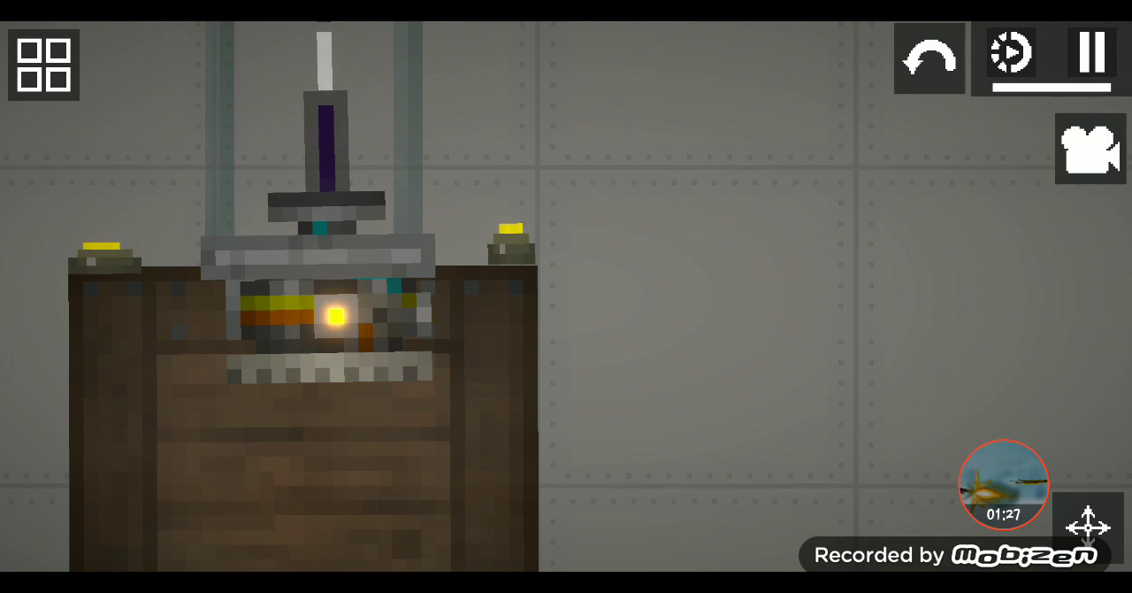
pyautogui.scroll(-5, 354, 310)
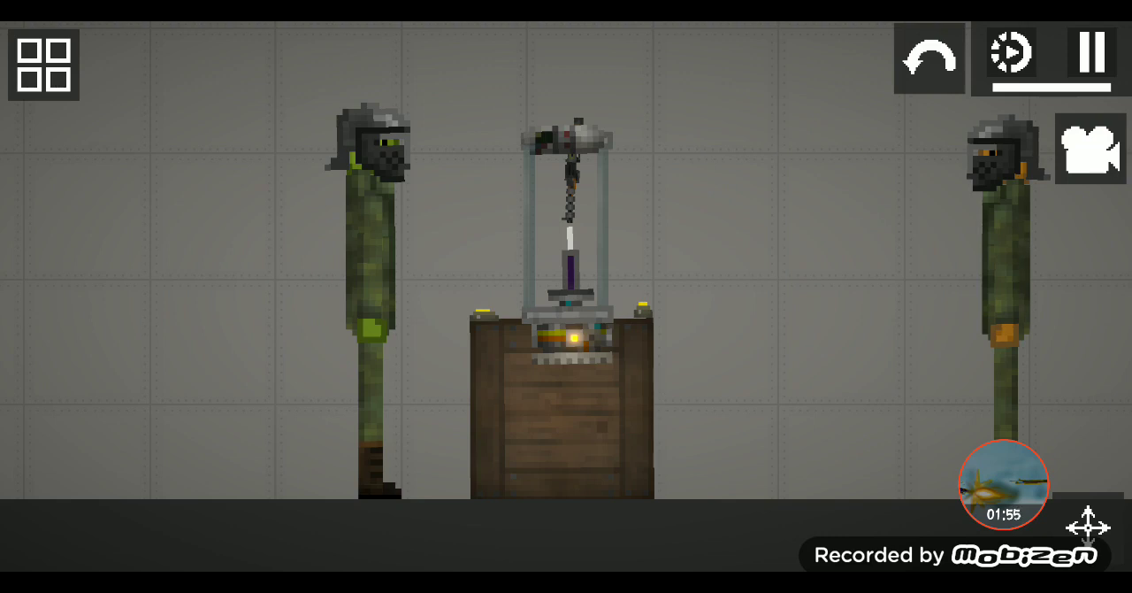
pyautogui.click(1004, 484)
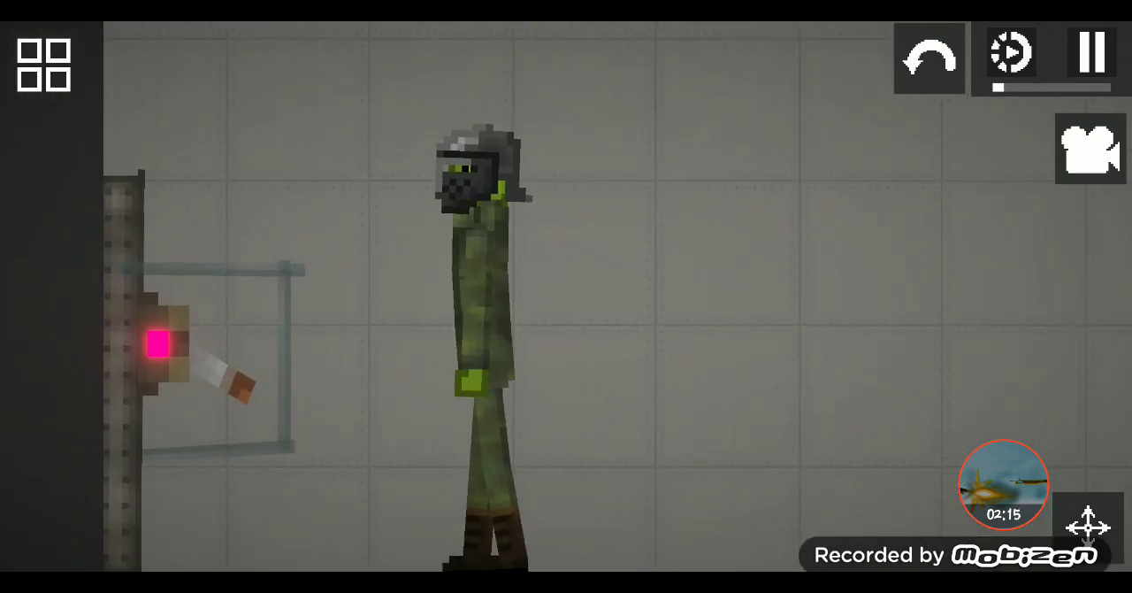
pyautogui.moveTo(478, 168); pyautogui.dragTo(451, 133)
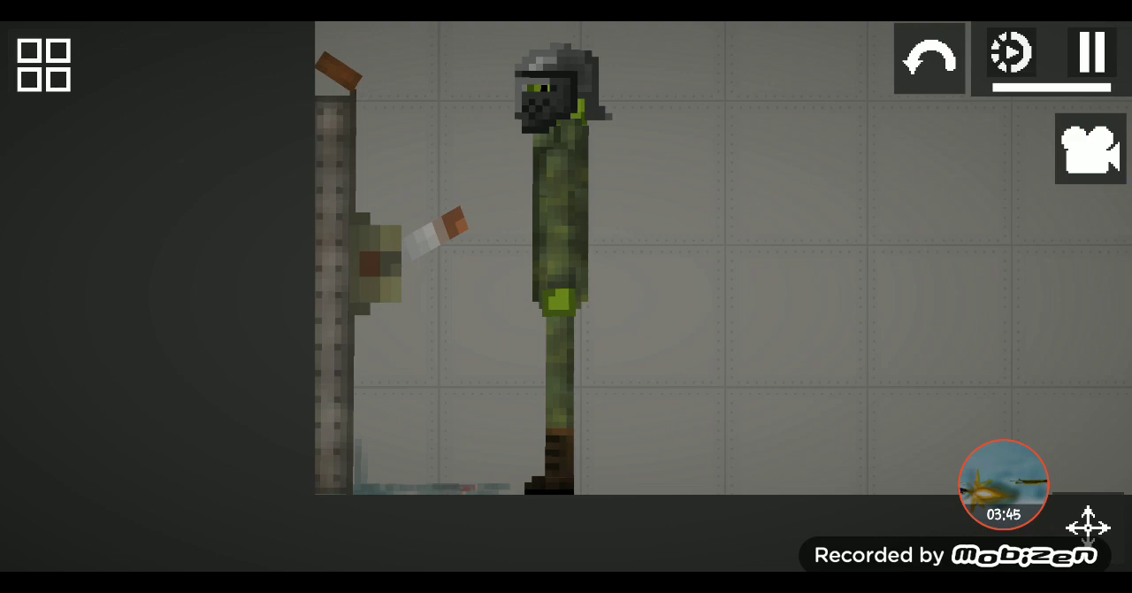
pyautogui.click(1004, 484)
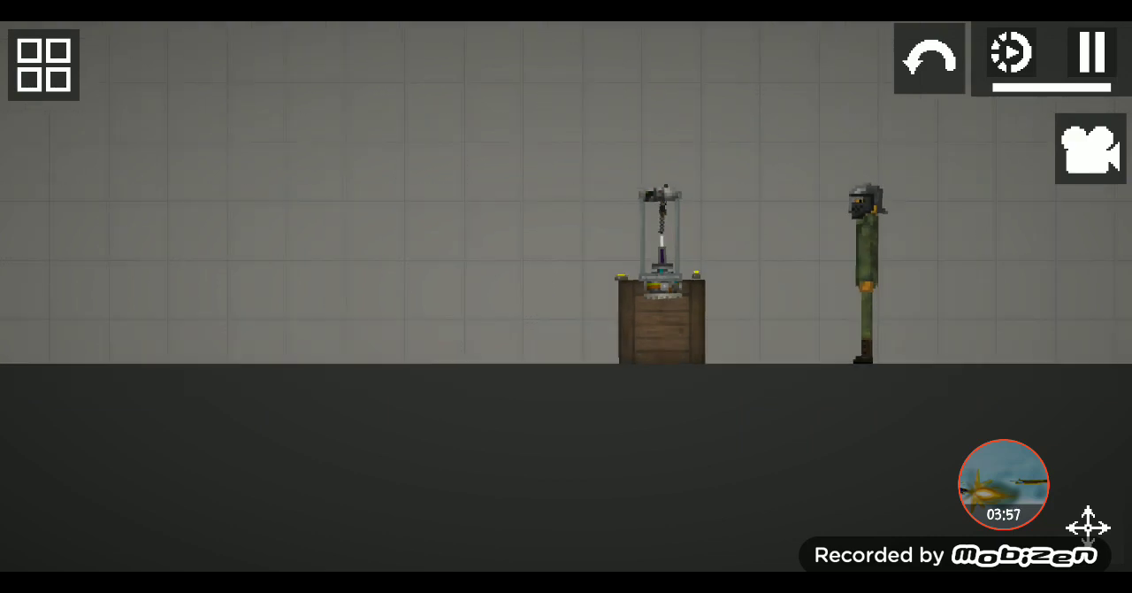
pyautogui.click(87, 230)
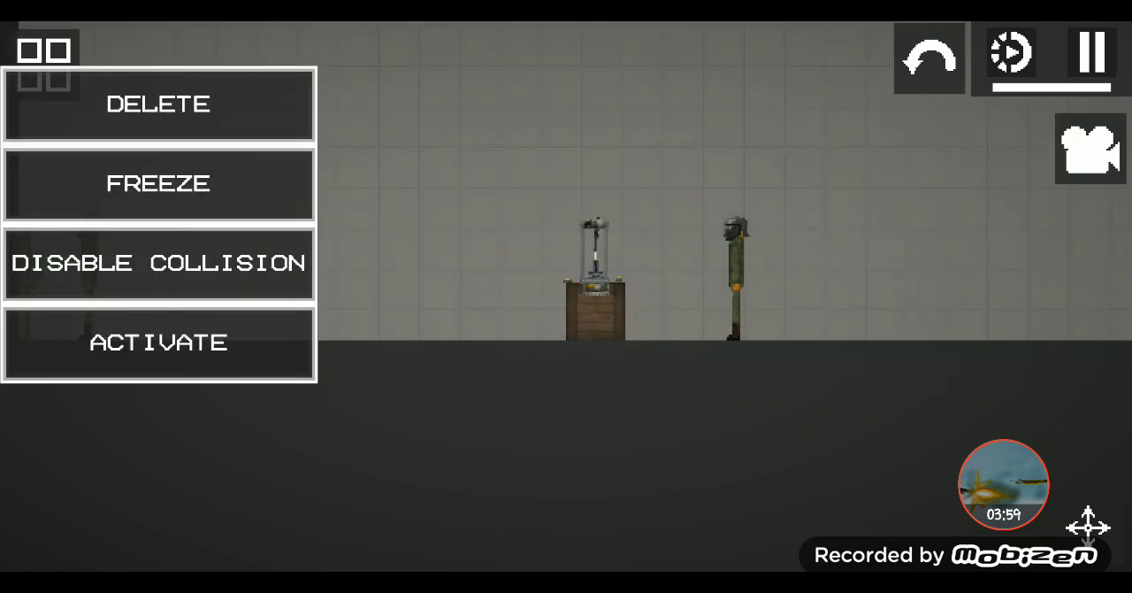
pyautogui.scroll(-2, 159, 221)
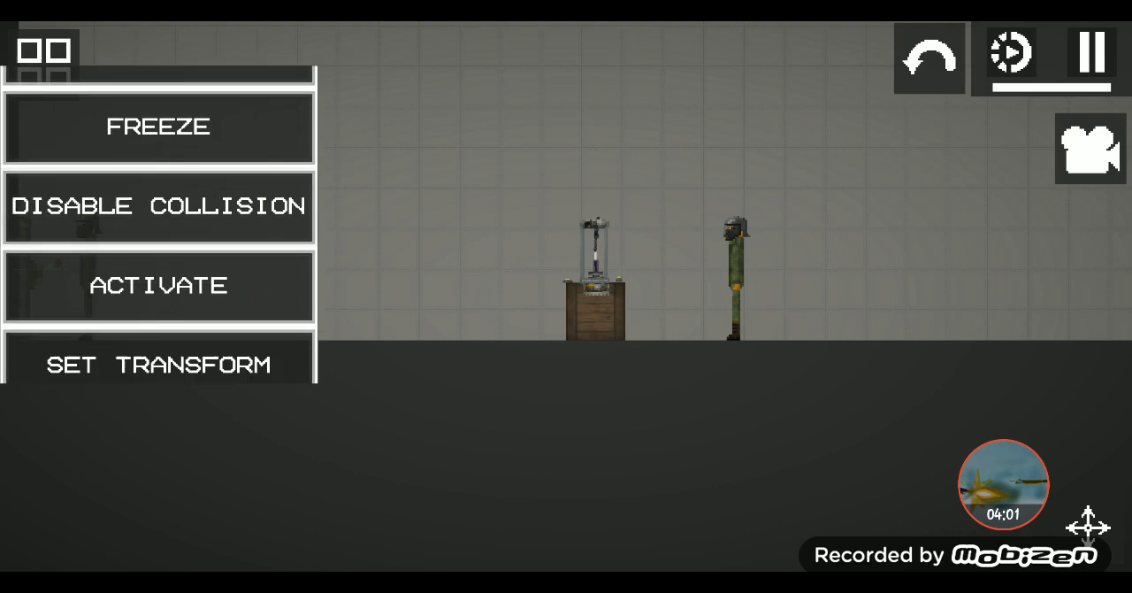
pyautogui.scroll(-2, 159, 221)
pyautogui.scroll(-2, 159, 221)
pyautogui.scroll(-2, 160, 221)
pyautogui.scroll(-2, 159, 221)
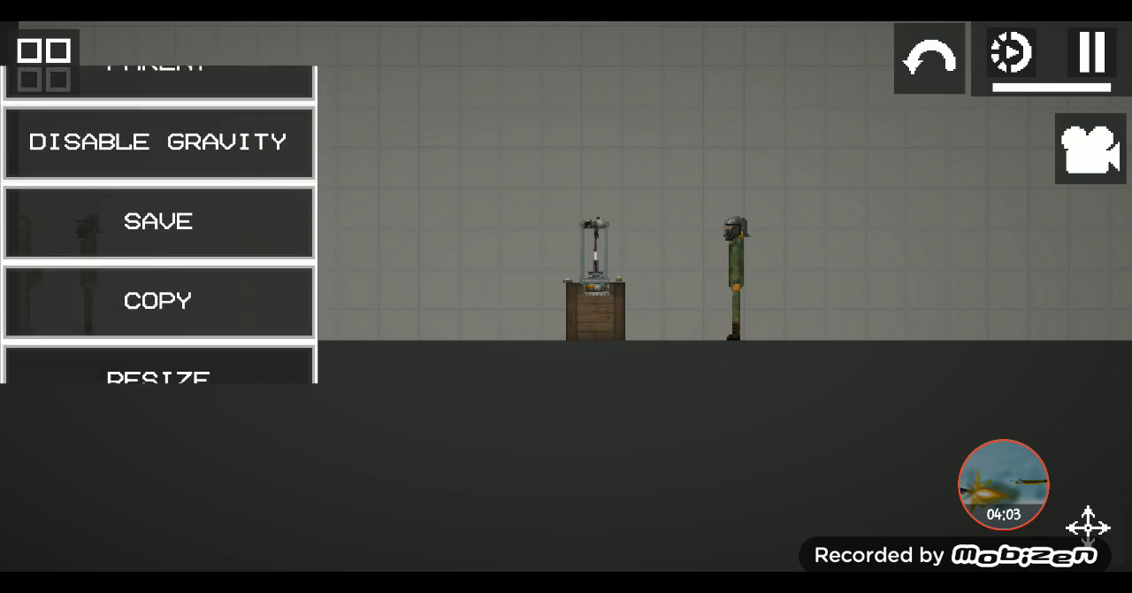
pyautogui.scroll(-2, 159, 221)
pyautogui.scroll(-2, 160, 221)
pyautogui.scroll(-1, 159, 221)
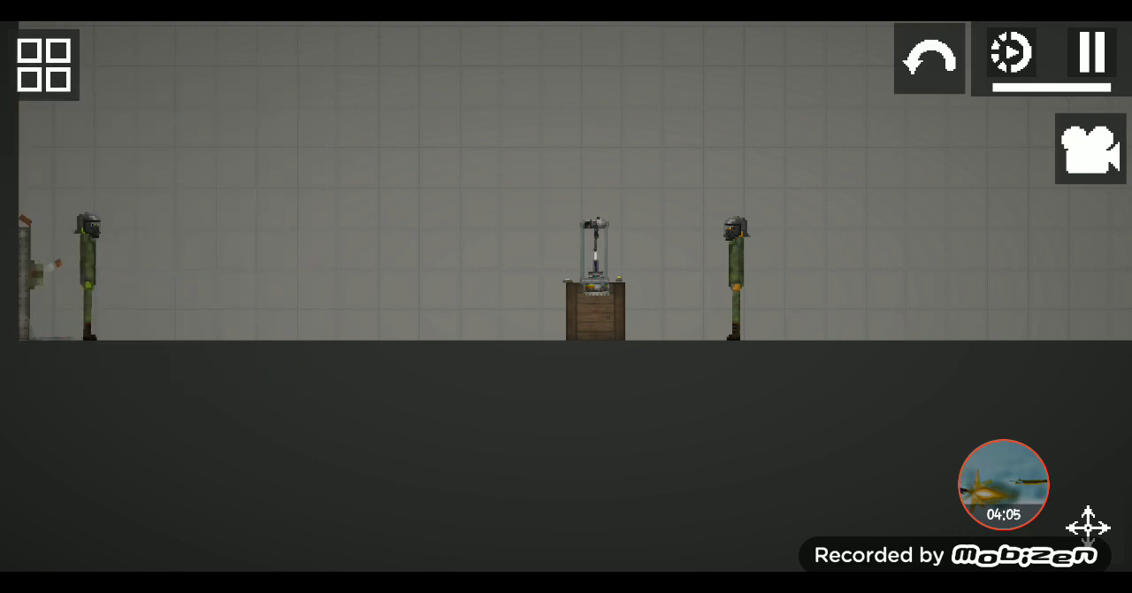
pyautogui.moveTo(89, 265); pyautogui.dragTo(300, 247)
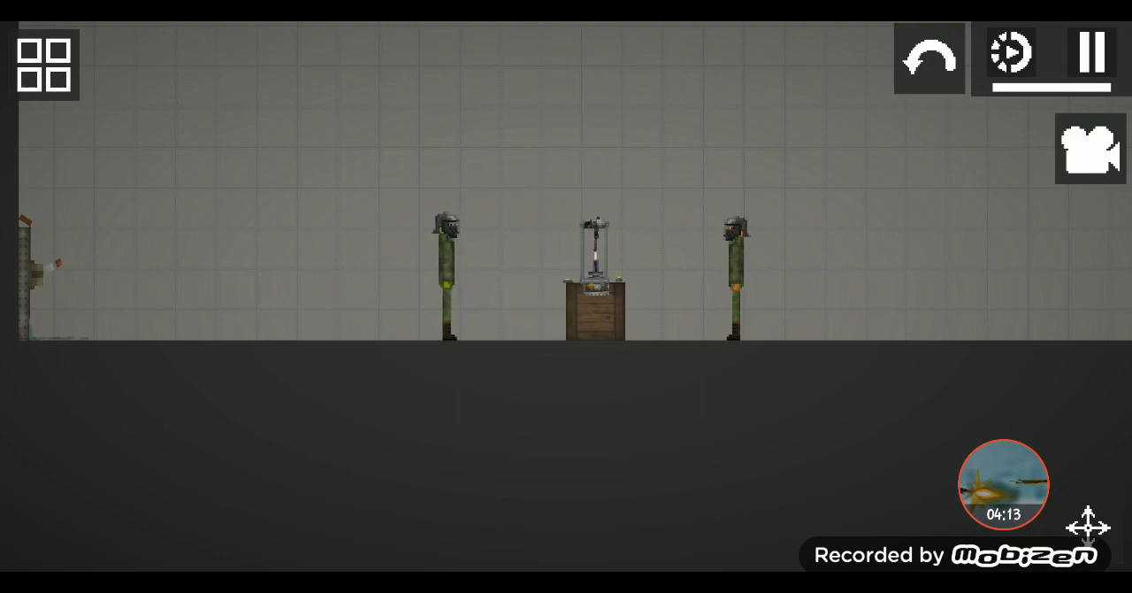
pyautogui.scroll(1, 566, 265)
pyautogui.scroll(1, 566, 266)
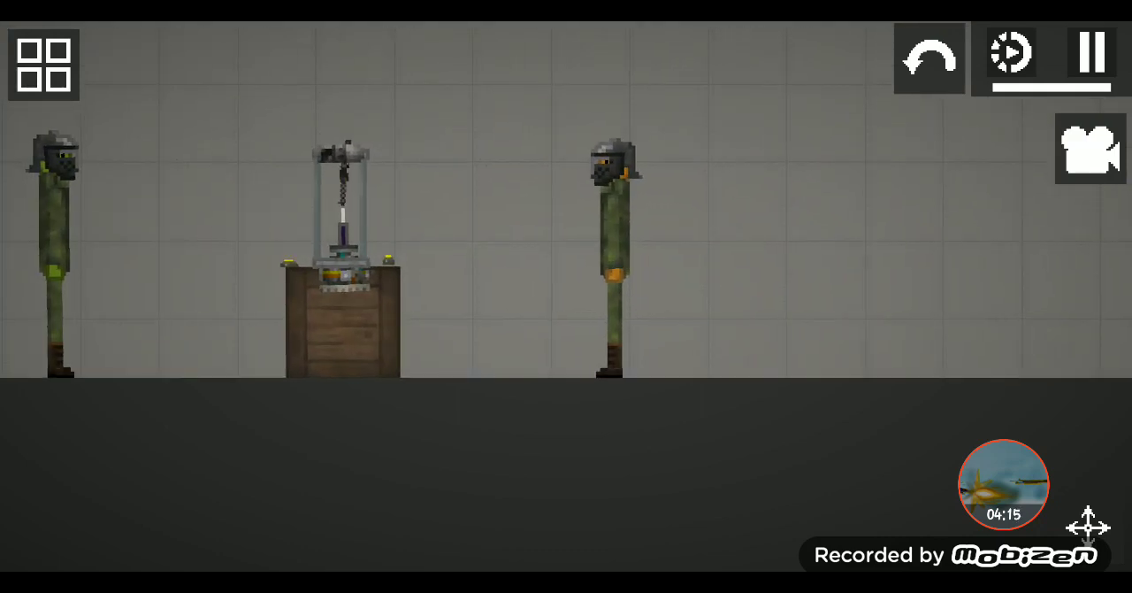
pyautogui.scroll(2, 566, 265)
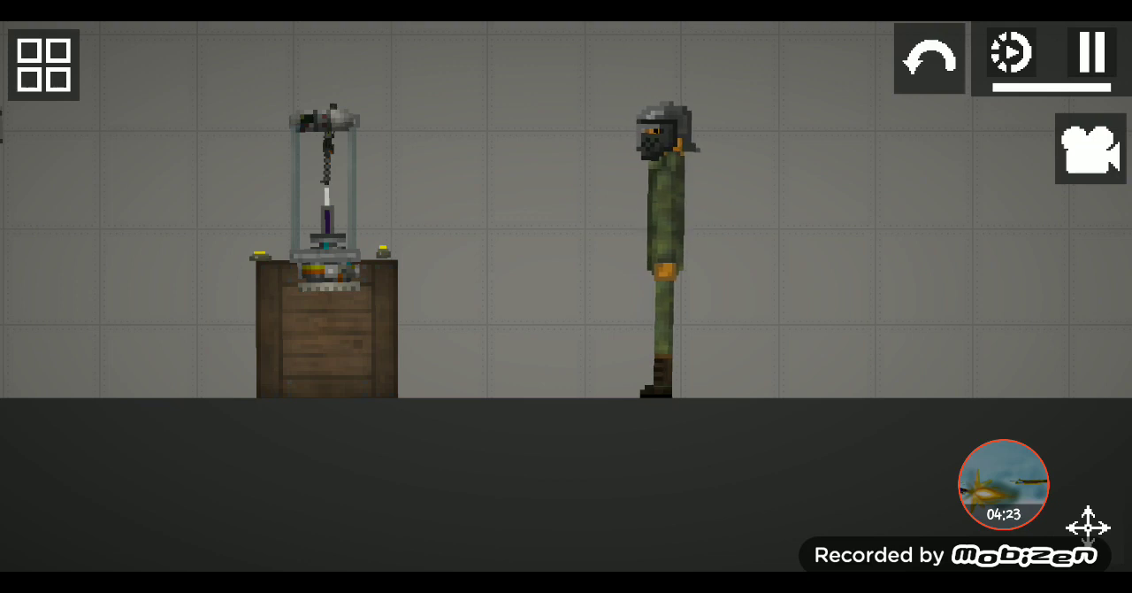
# Step: Pan the view across to bring the second soldier into frame
pyautogui.moveTo(796, 265); pyautogui.dragTo(566, 265)
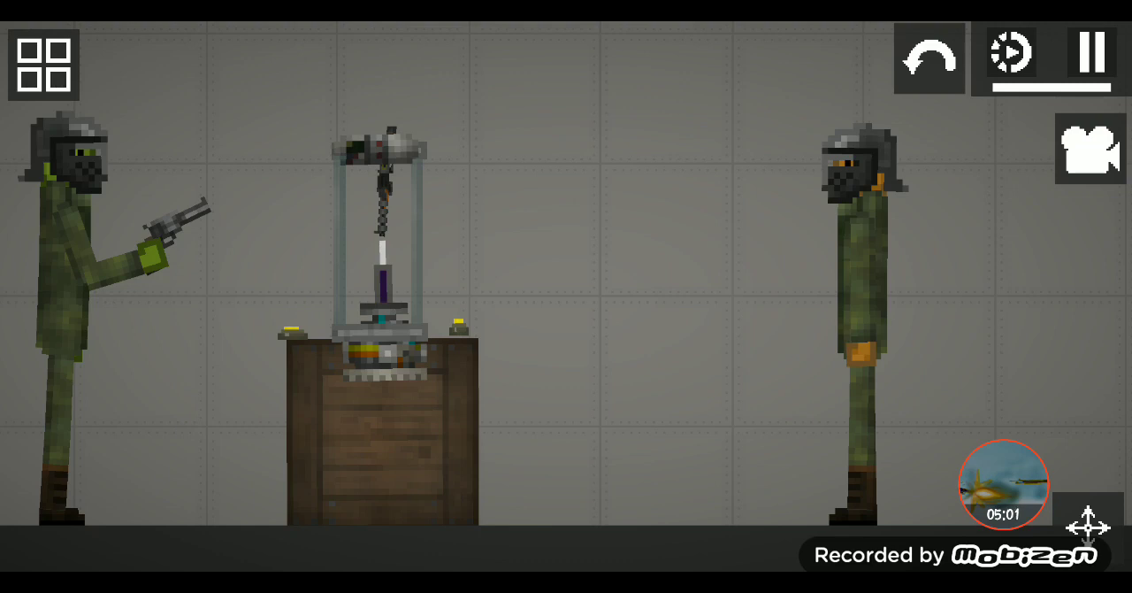
pyautogui.click(1003, 482)
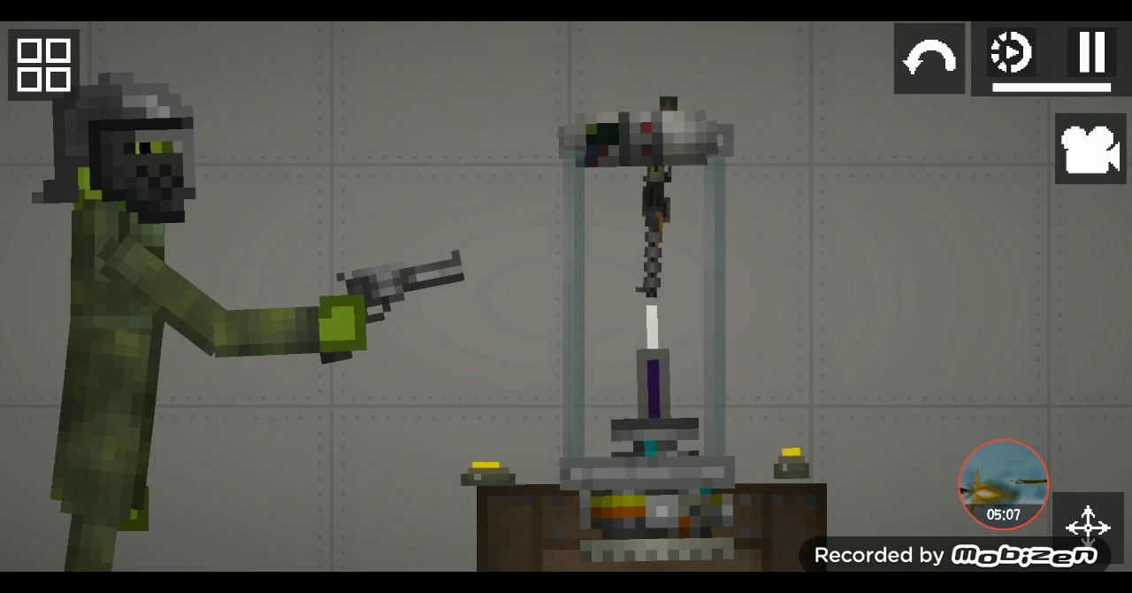
pyautogui.moveTo(619, 310); pyautogui.dragTo(367, 297)
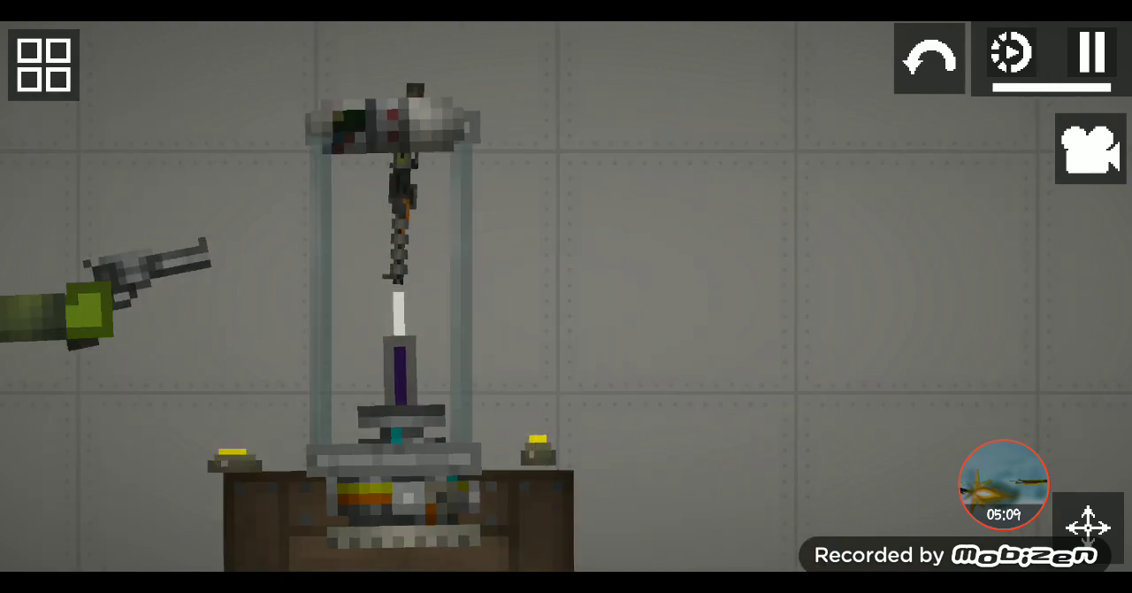
pyautogui.scroll(-5, 566, 309)
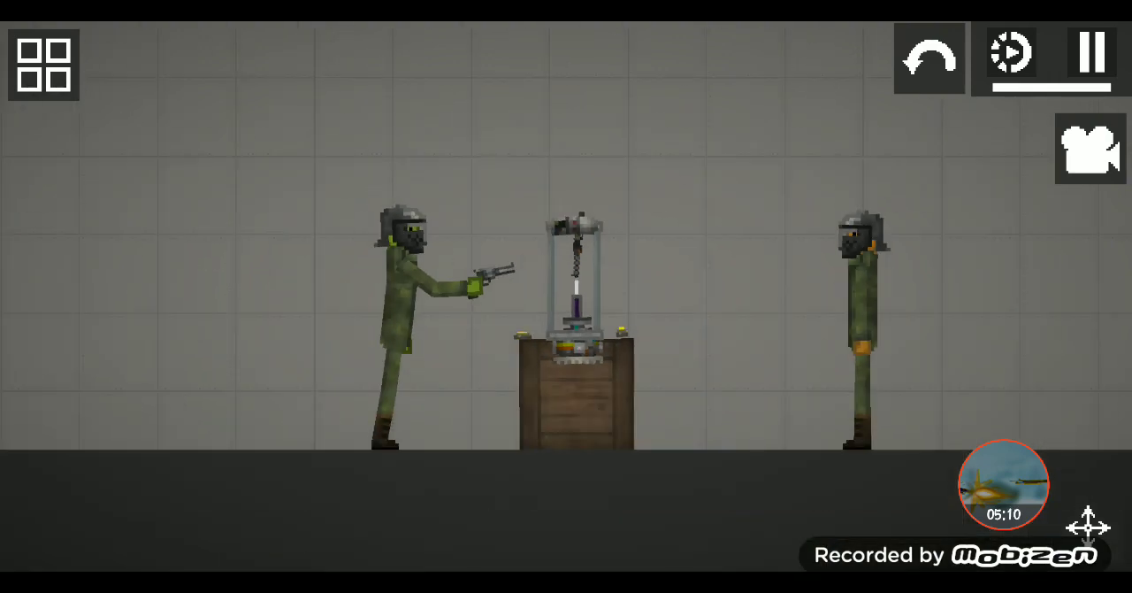
pyautogui.scroll(2, 566, 310)
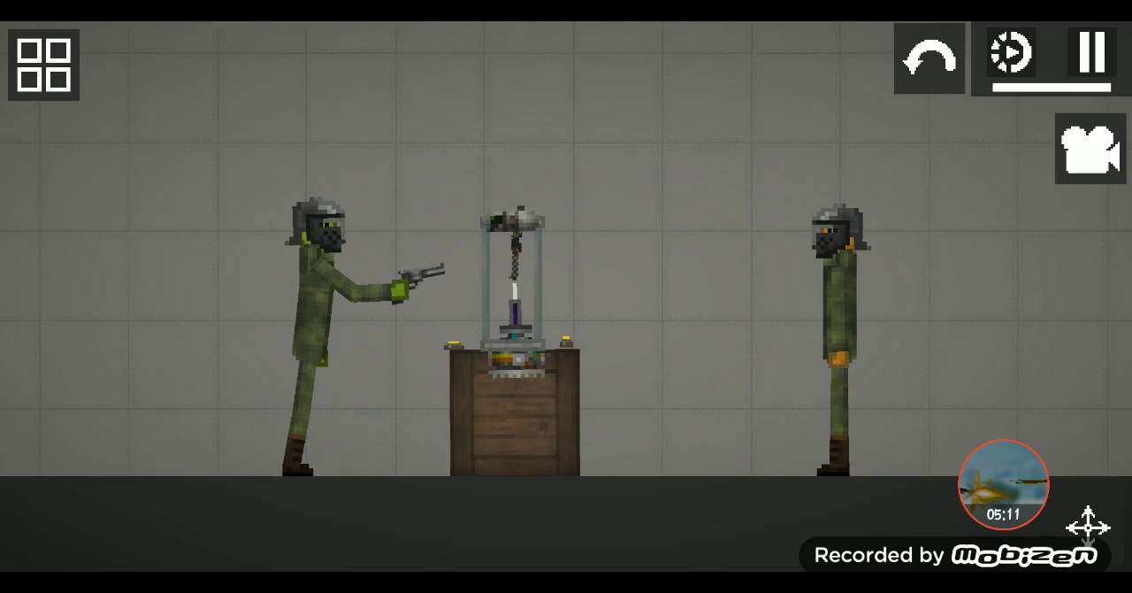
pyautogui.scroll(4, 707, 309)
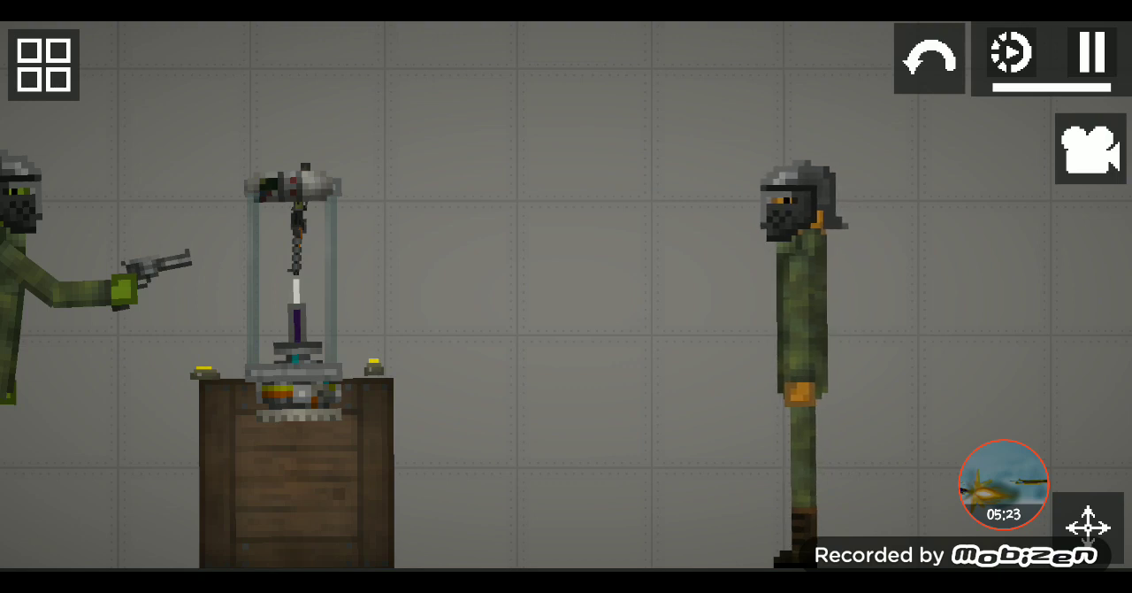
pyautogui.scroll(2, 566, 354)
pyautogui.moveTo(773, 195)
pyautogui.mouseDown()
pyautogui.moveTo(619, 230)
pyautogui.moveTo(521, 151)
pyautogui.mouseUp()
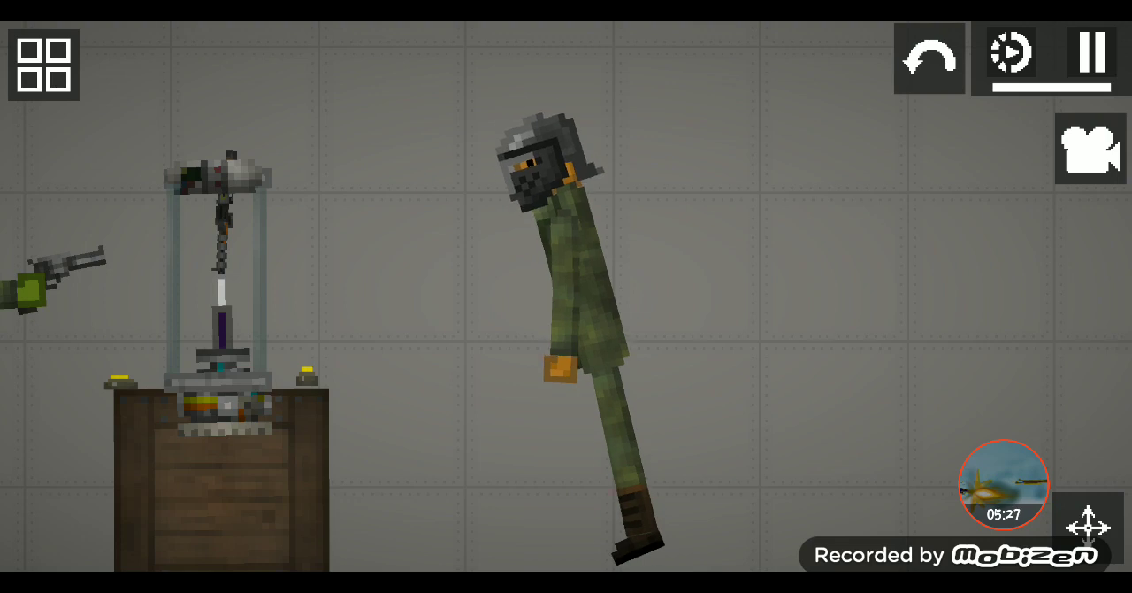
pyautogui.scroll(5, 496, 265)
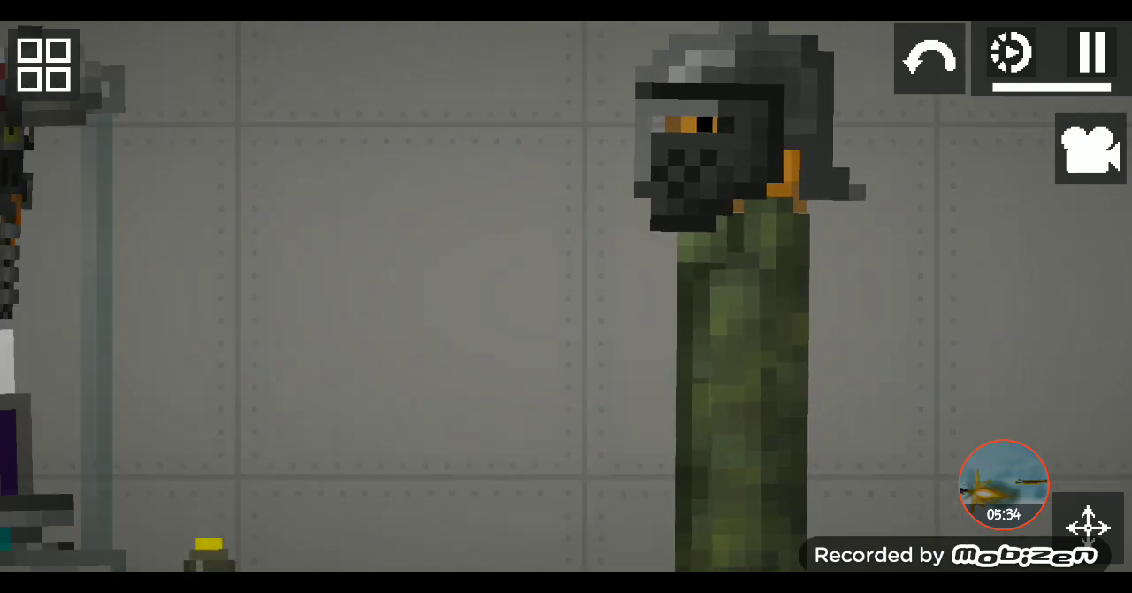
pyautogui.scroll(-4, 566, 296)
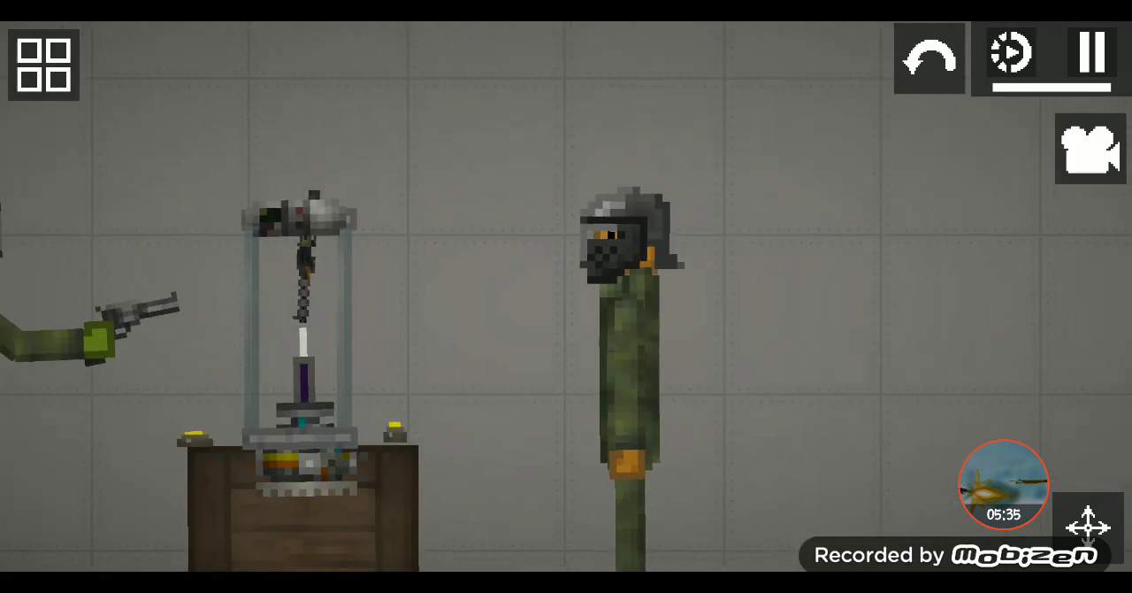
pyautogui.scroll(-3, 566, 297)
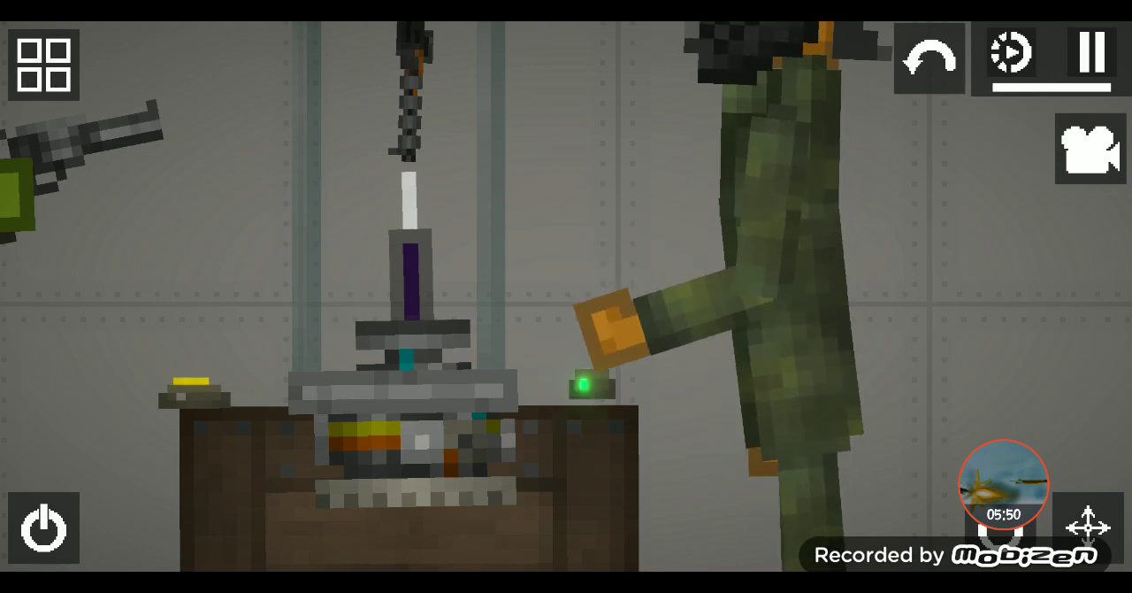
pyautogui.scroll(-5, 566, 296)
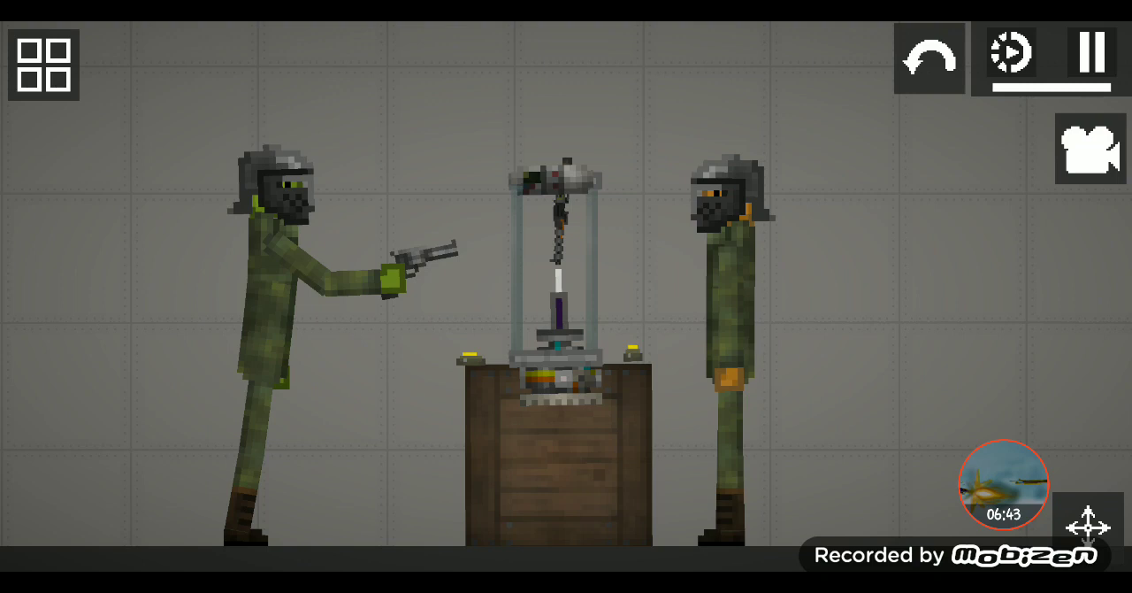
pyautogui.scroll(3, 566, 310)
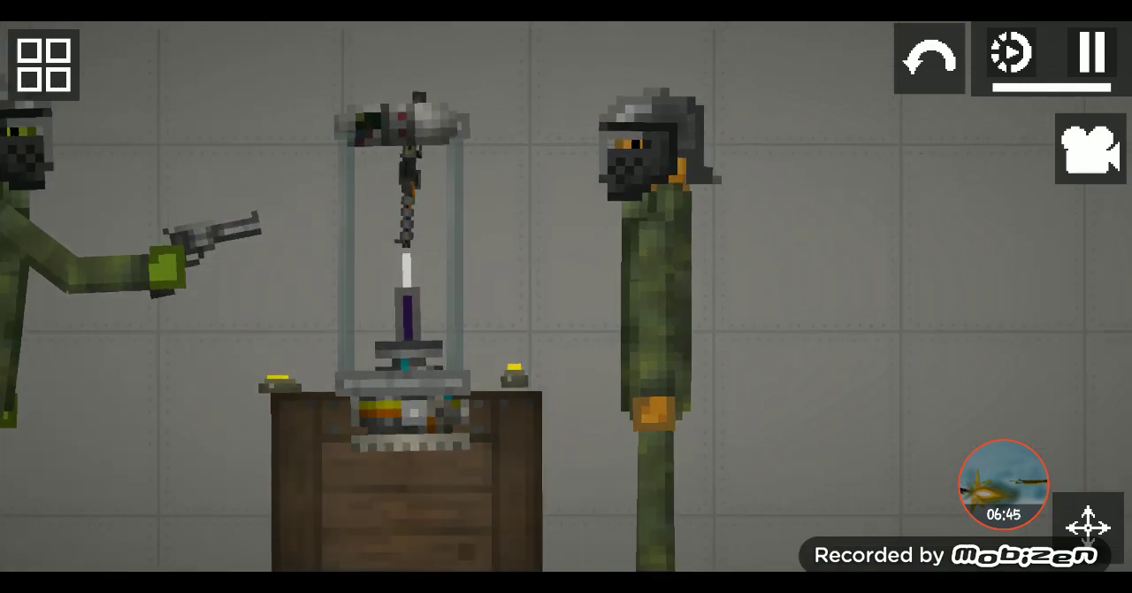
# Step: Raise the unarmed soldier's arm to the glass case, pause, and pull the gun out the top
pyautogui.moveTo(566, 309); pyautogui.dragTo(654, 261)
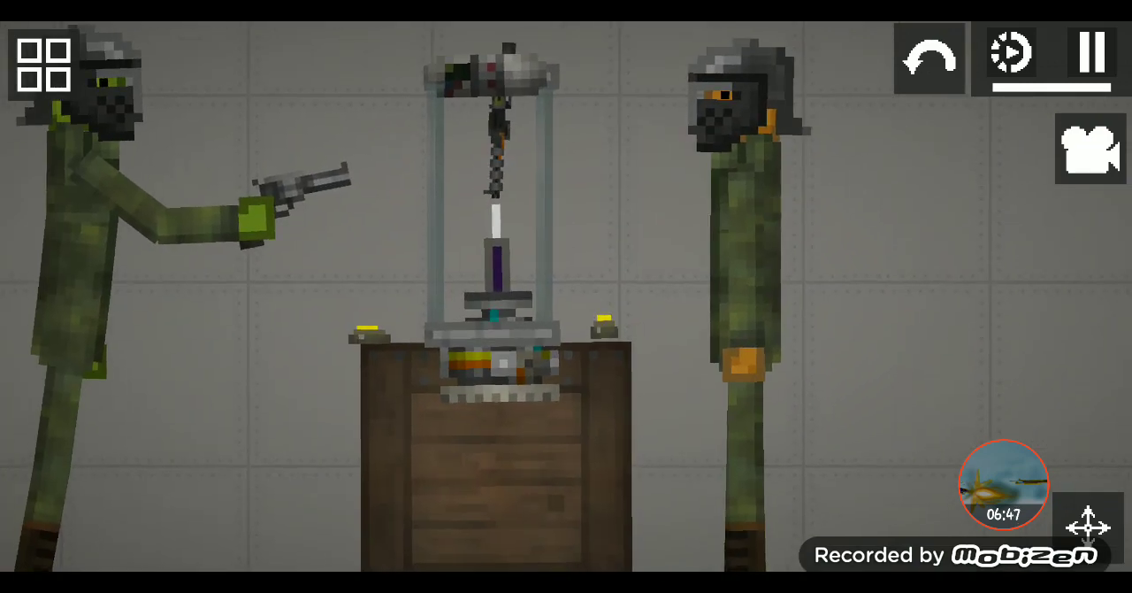
pyautogui.moveTo(566, 266); pyautogui.dragTo(617, 339)
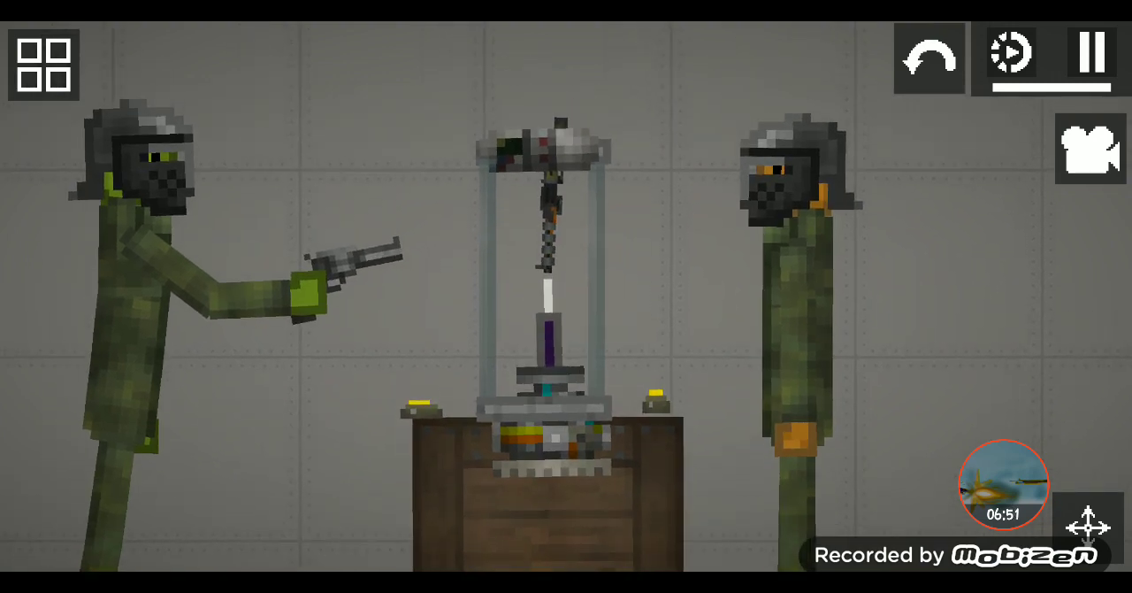
pyautogui.moveTo(796, 438); pyautogui.dragTo(625, 75)
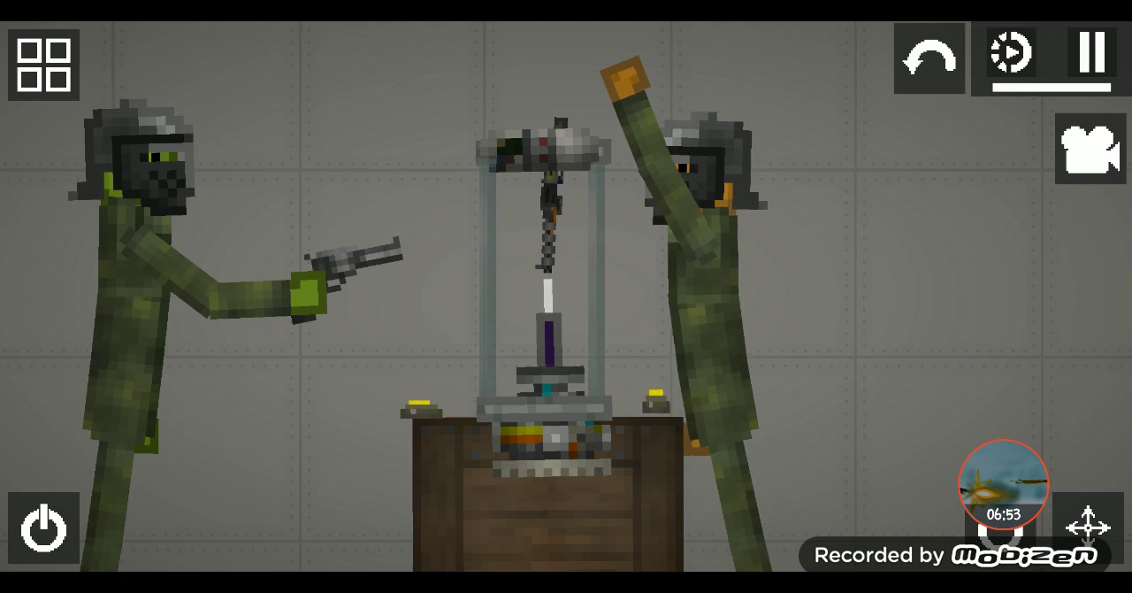
pyautogui.moveTo(707, 266); pyautogui.dragTo(778, 265)
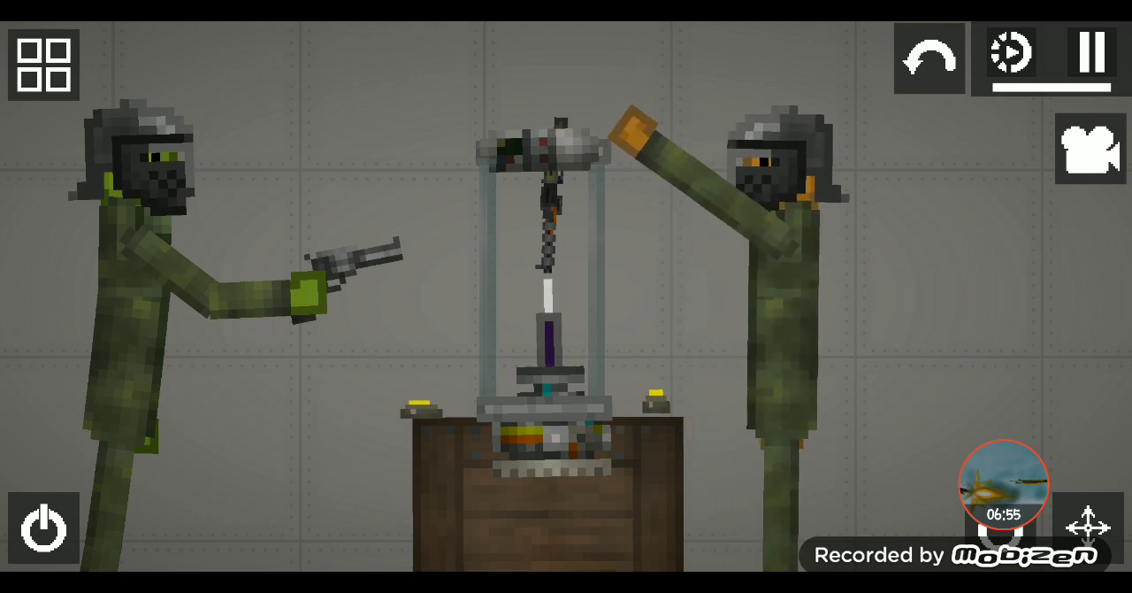
pyautogui.click(1092, 55)
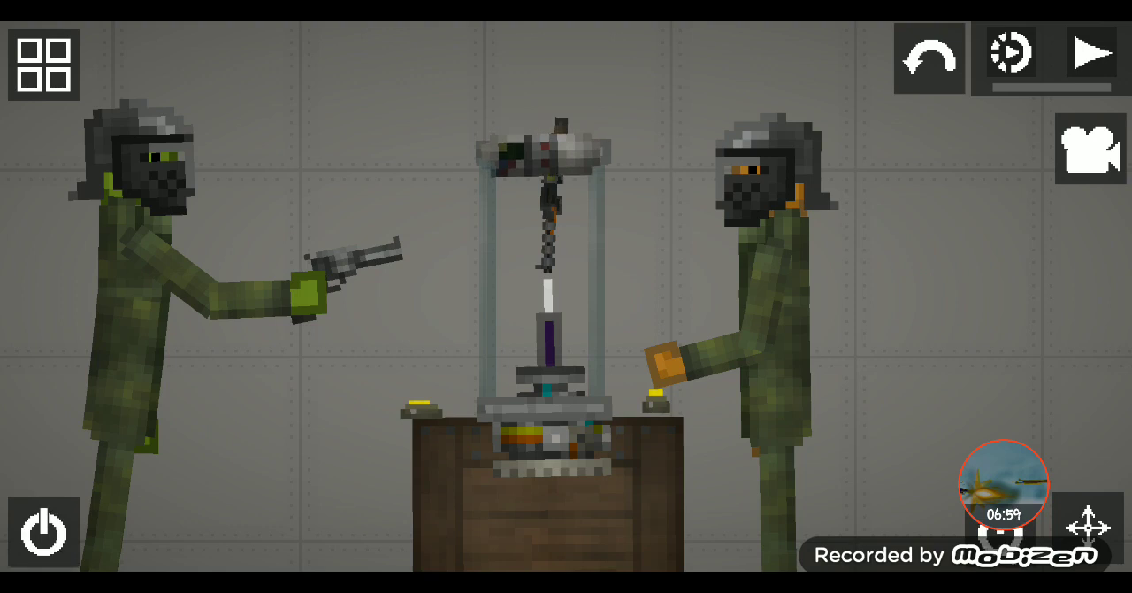
pyautogui.moveTo(548, 230); pyautogui.dragTo(548, 80)
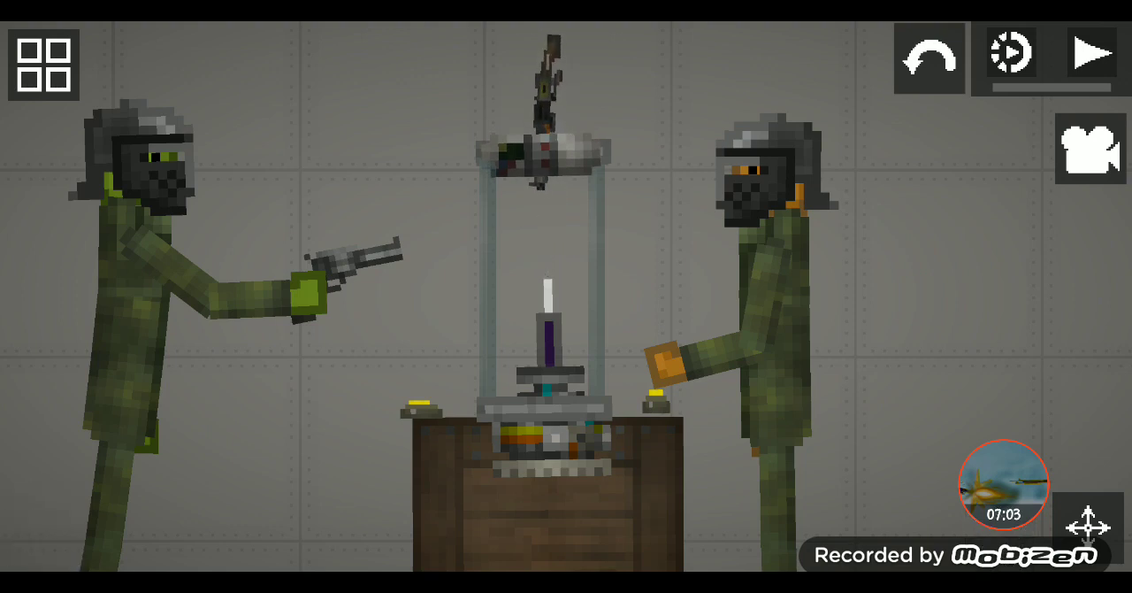
# Step: Lean the armed soldier toward the table and unfreeze his revolver so his arm drops
pyautogui.click(1092, 55)
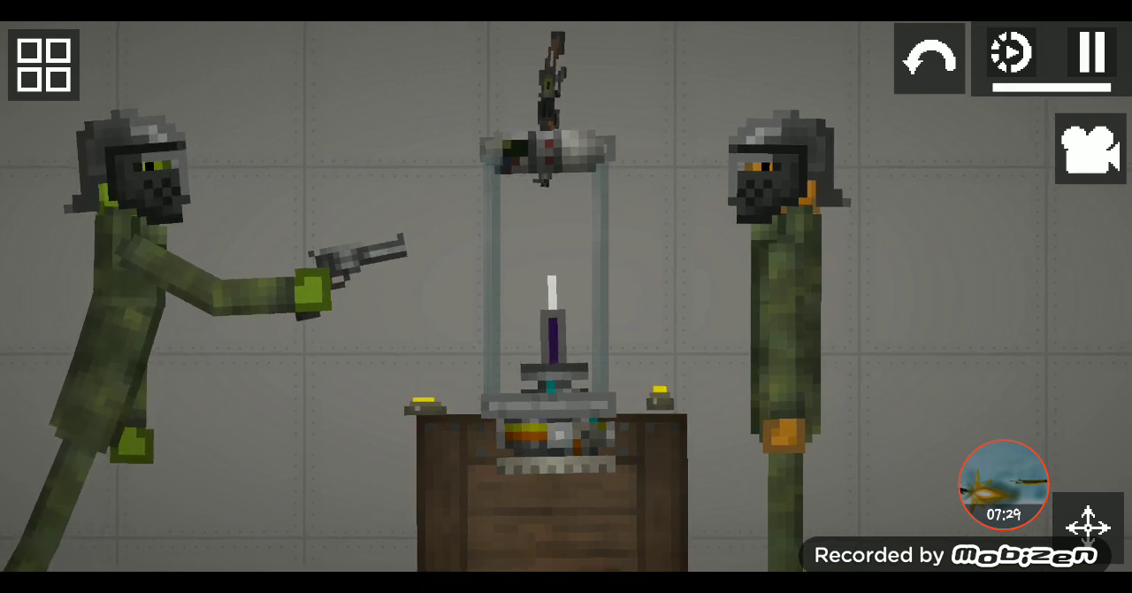
pyautogui.moveTo(133, 168); pyautogui.dragTo(336, 172)
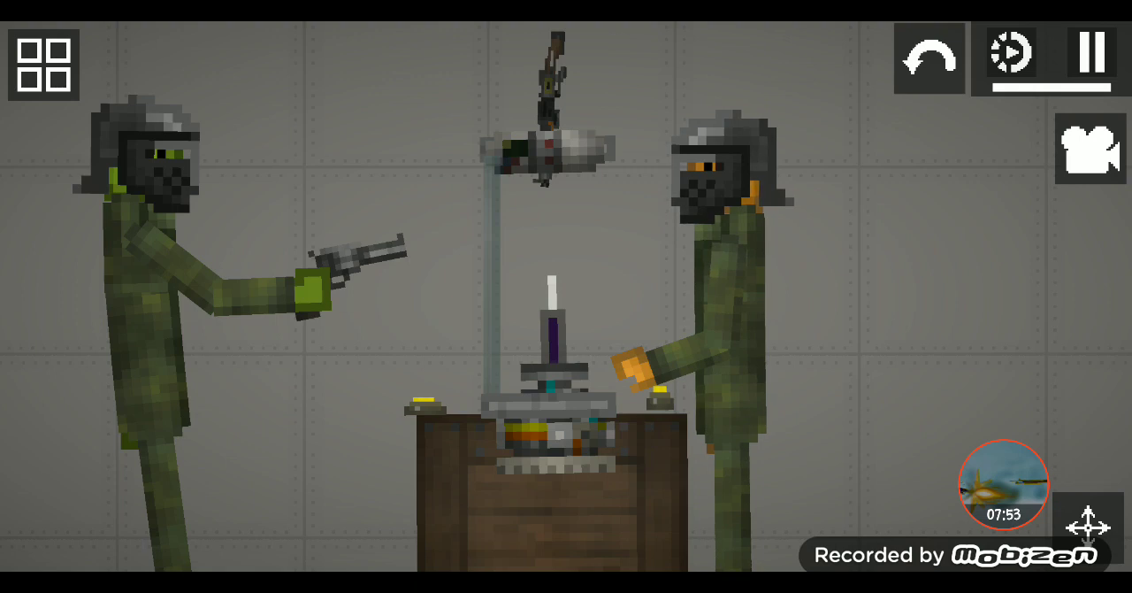
pyautogui.click(1092, 53)
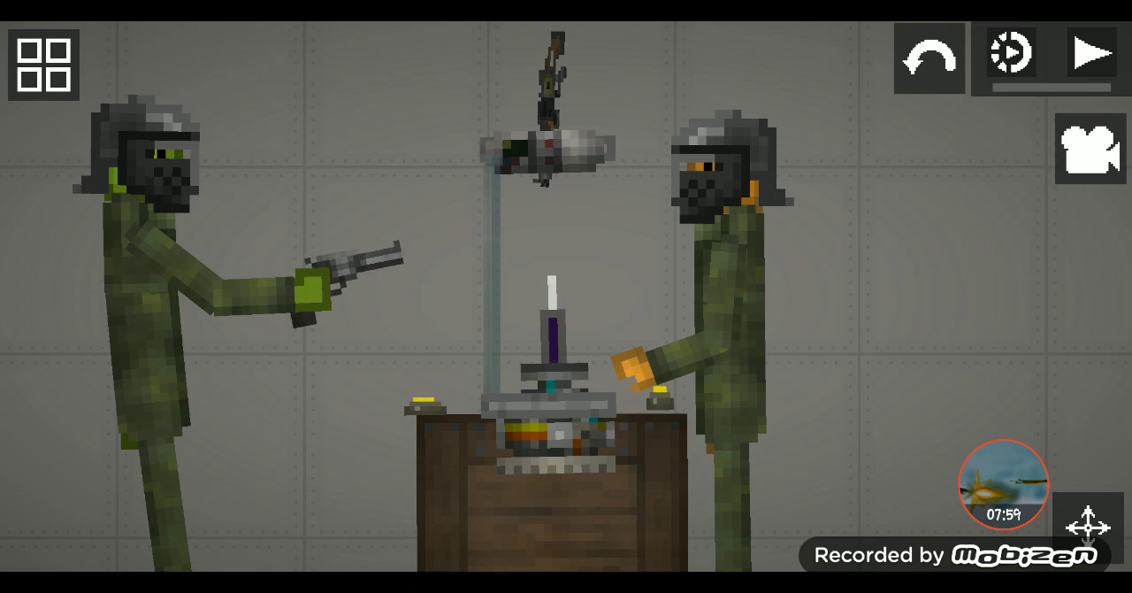
pyautogui.rightClick(353, 261)
pyautogui.click(361, 287)
pyautogui.click(1093, 57)
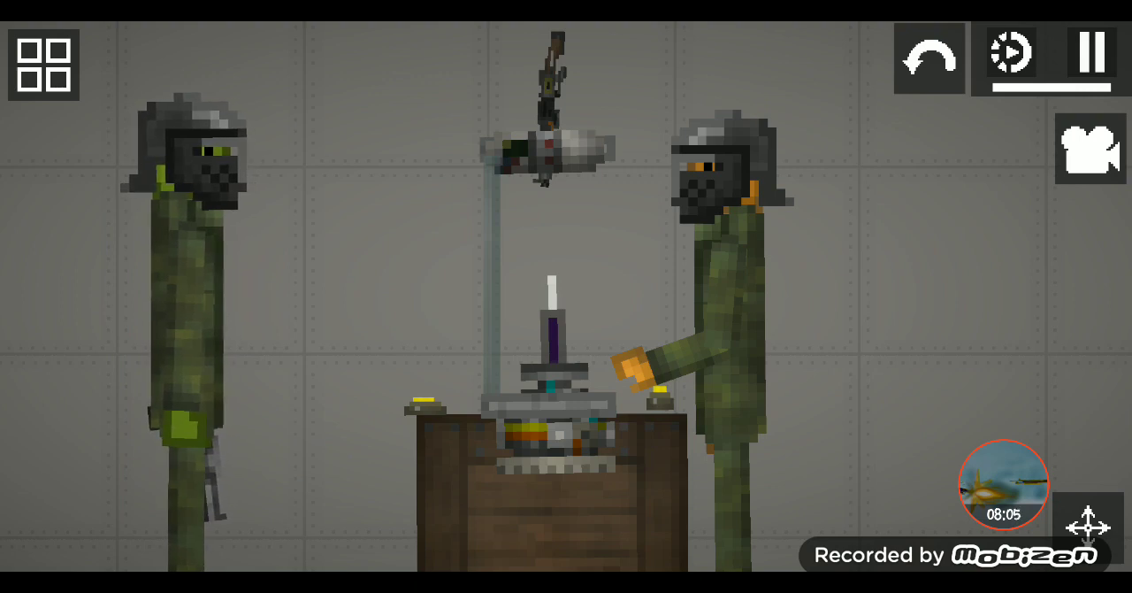
# Step: Raise the left soldier's revolver arm and carry him closer to the table
pyautogui.moveTo(213, 486)
pyautogui.mouseDown()
pyautogui.moveTo(336, 247)
pyautogui.moveTo(442, 260)
pyautogui.mouseUp()
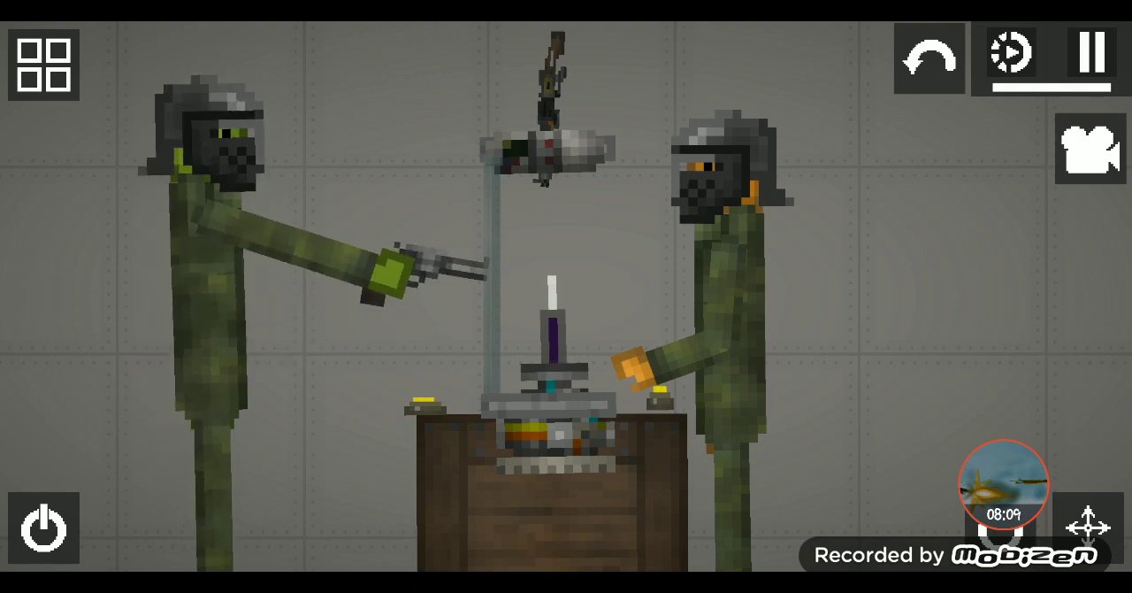
pyautogui.moveTo(212, 265)
pyautogui.mouseDown()
pyautogui.moveTo(301, 53)
pyautogui.moveTo(318, 265)
pyautogui.mouseUp()
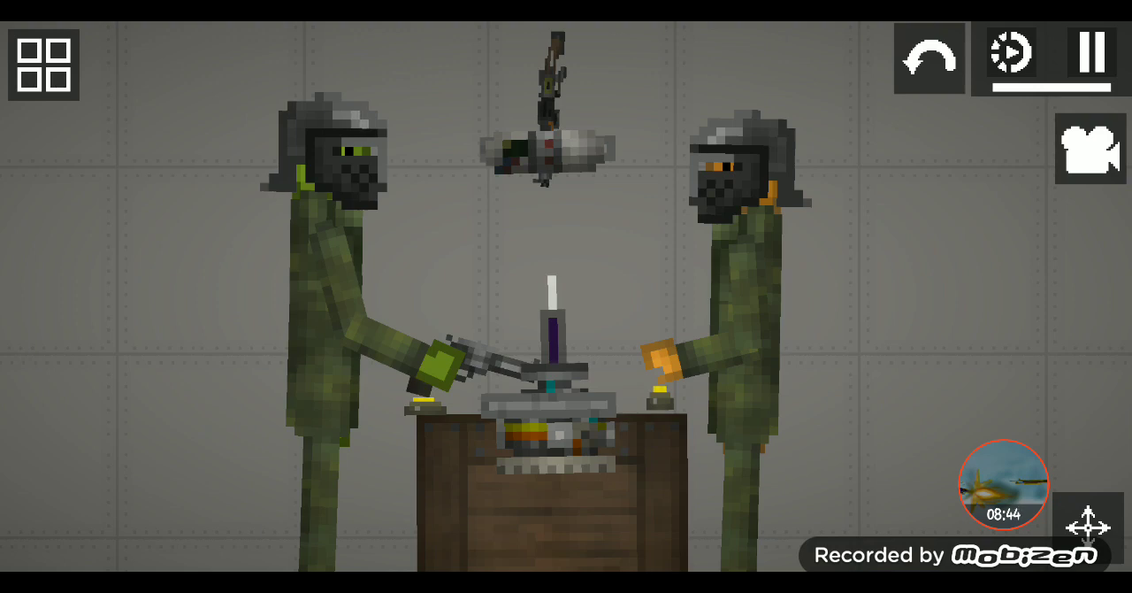
pyautogui.scroll(5, 725, 309)
# Step: Reach the unarmed soldier's hand out, unfreeze the syringe, and place it in his hand
pyautogui.moveTo(619, 310); pyautogui.dragTo(318, 310)
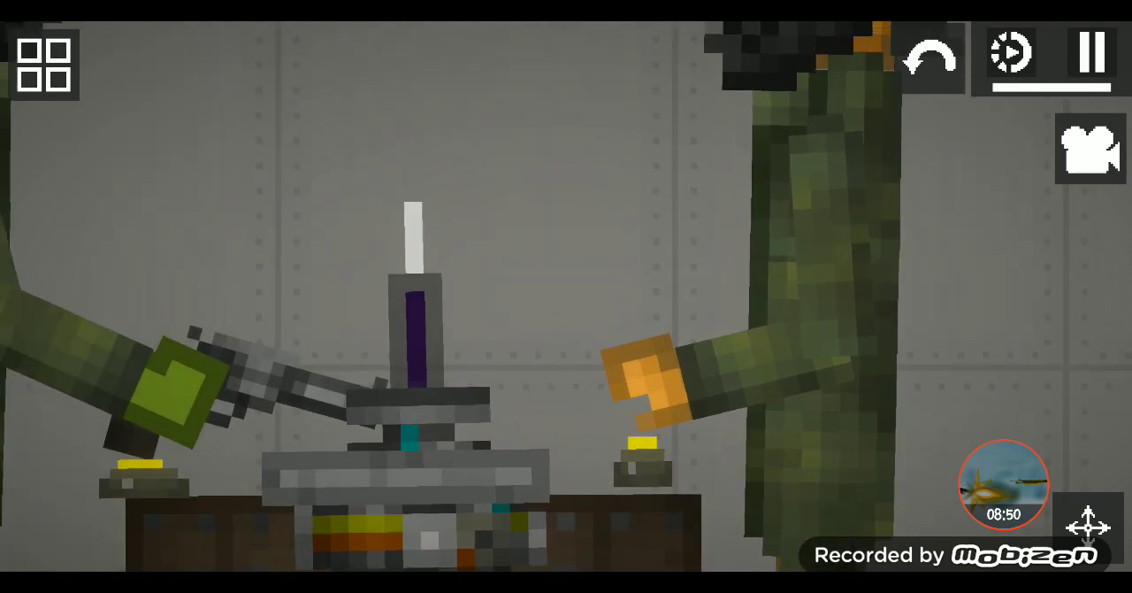
pyautogui.moveTo(641, 376); pyautogui.dragTo(499, 385)
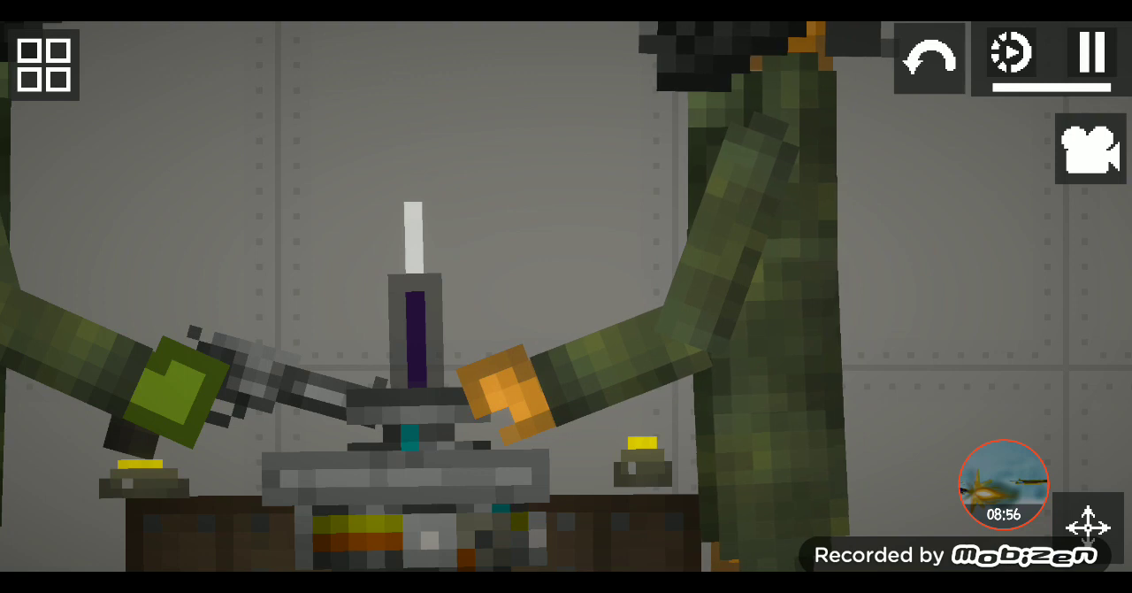
pyautogui.click(1092, 53)
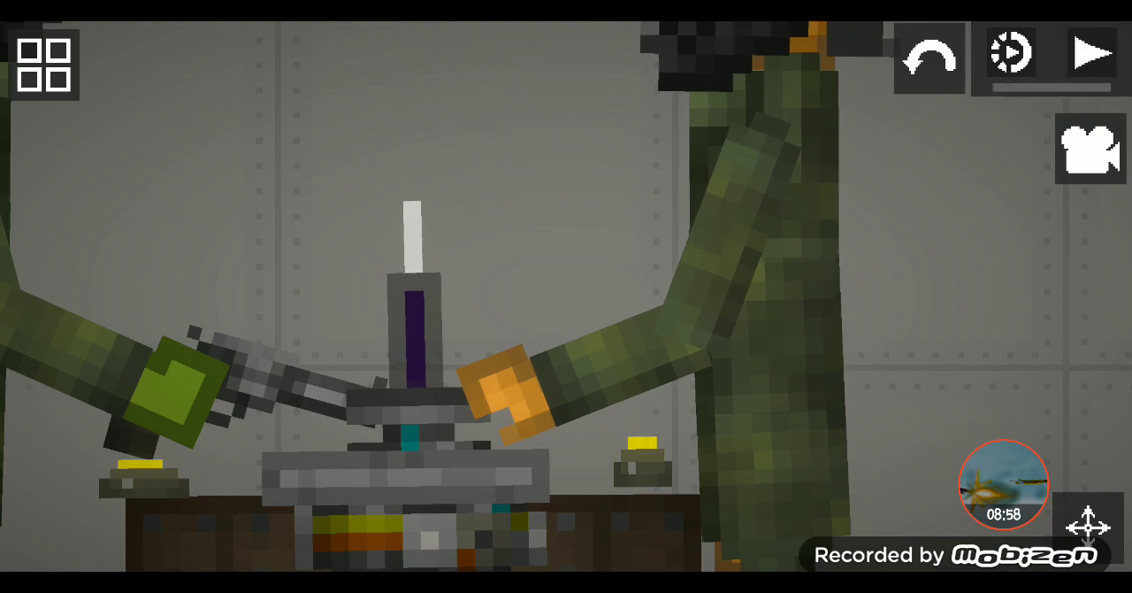
pyautogui.click(413, 328)
pyautogui.click(413, 426)
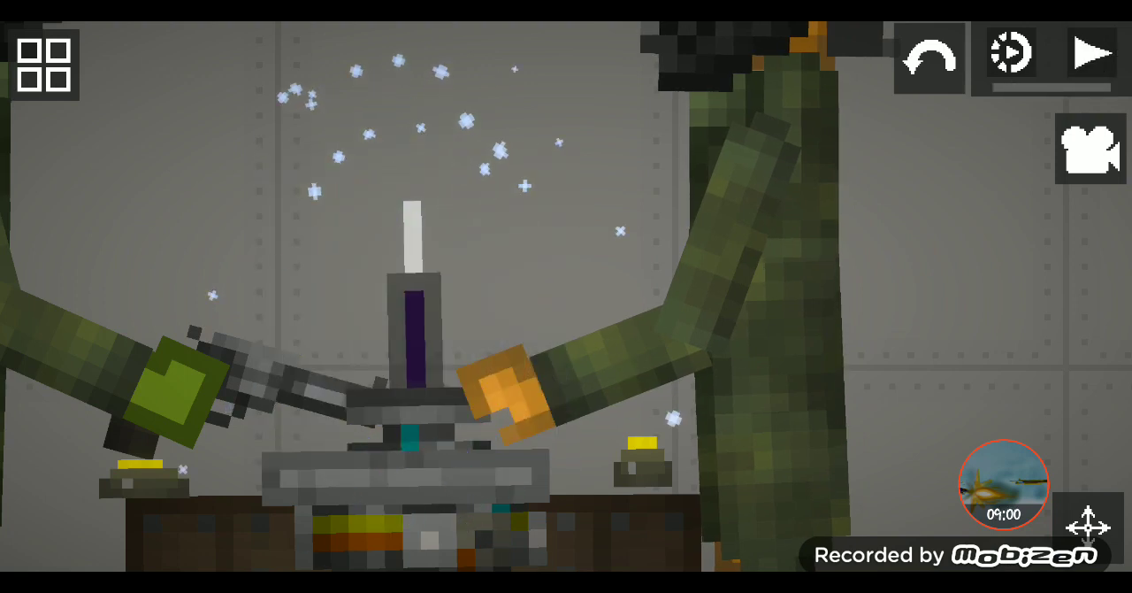
pyautogui.click(1092, 53)
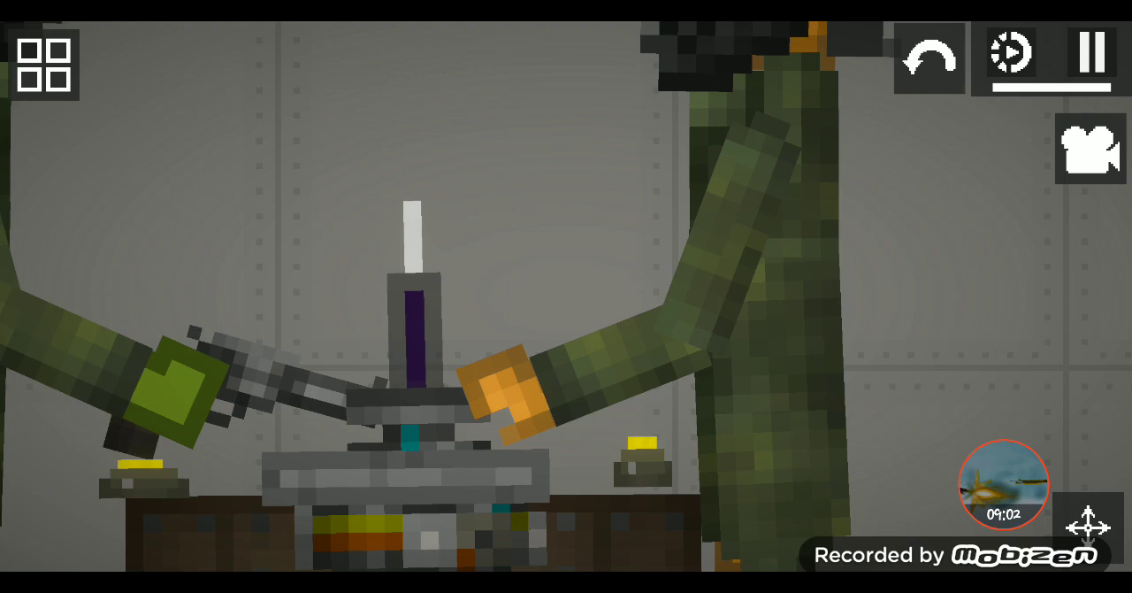
pyautogui.moveTo(413, 327); pyautogui.dragTo(495, 300)
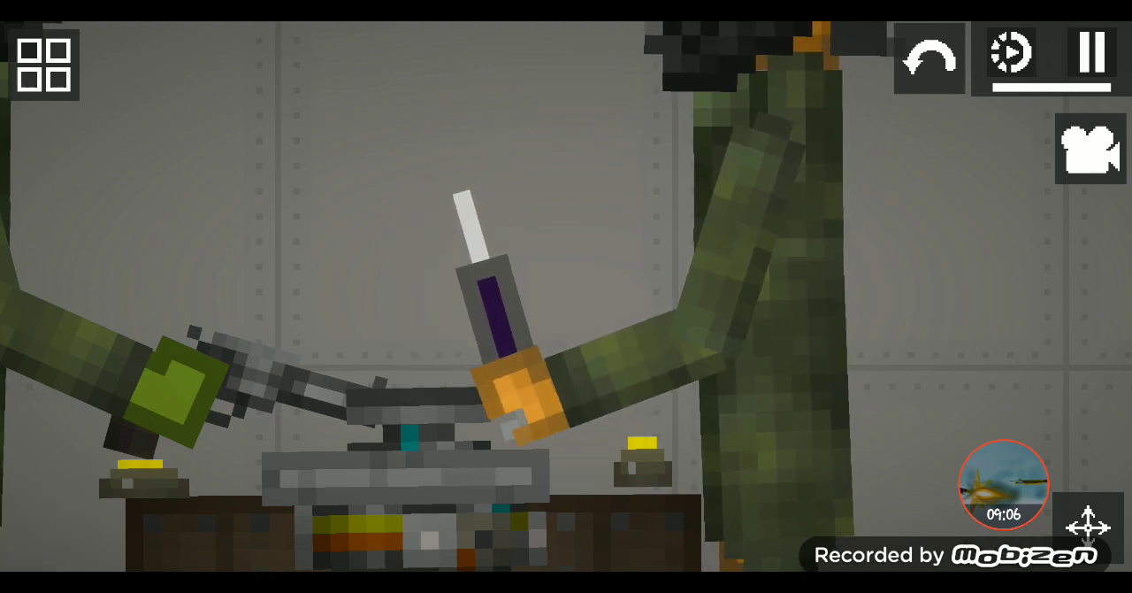
pyautogui.scroll(-3, 495, 354)
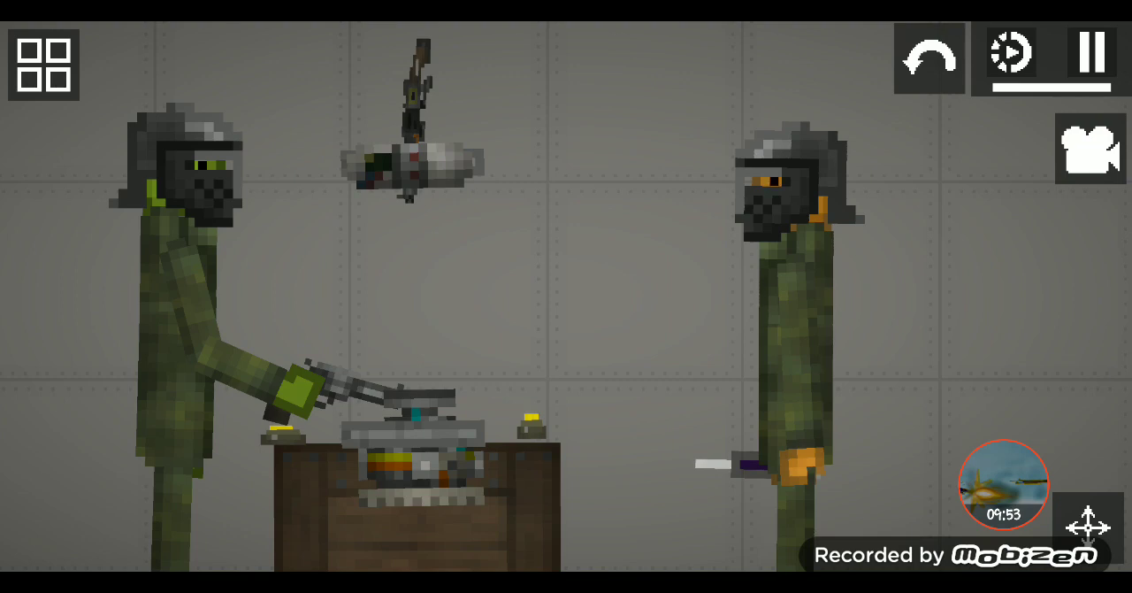
# Step: Rest the armed soldier's gun hand on the machine, then stop the recording
pyautogui.moveTo(305, 389); pyautogui.dragTo(442, 300)
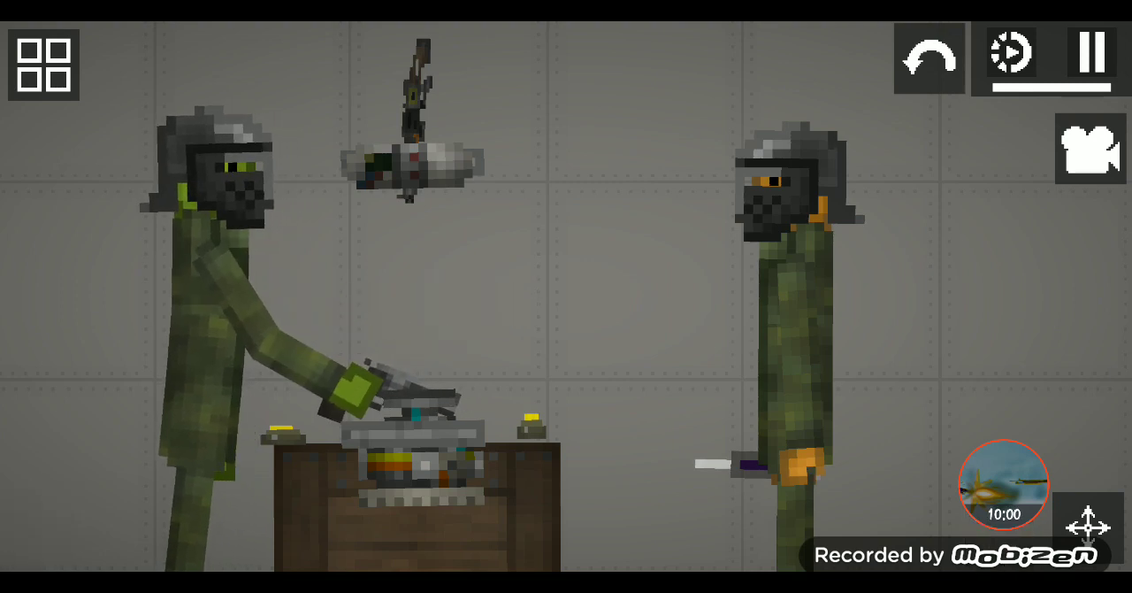
pyautogui.click(1003, 484)
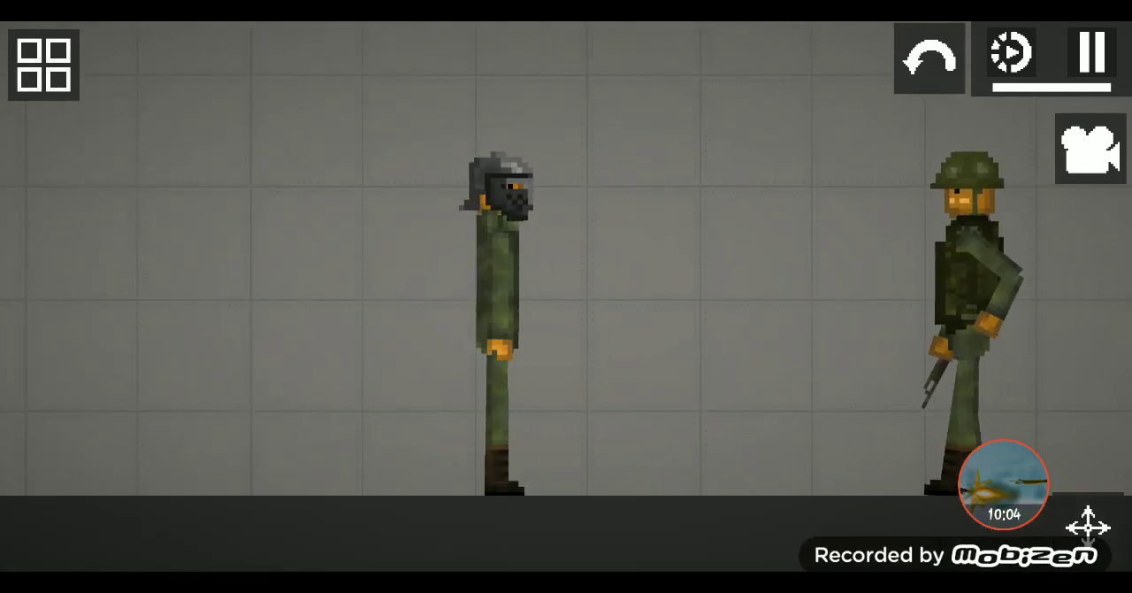
pyautogui.scroll(4, 495, 266)
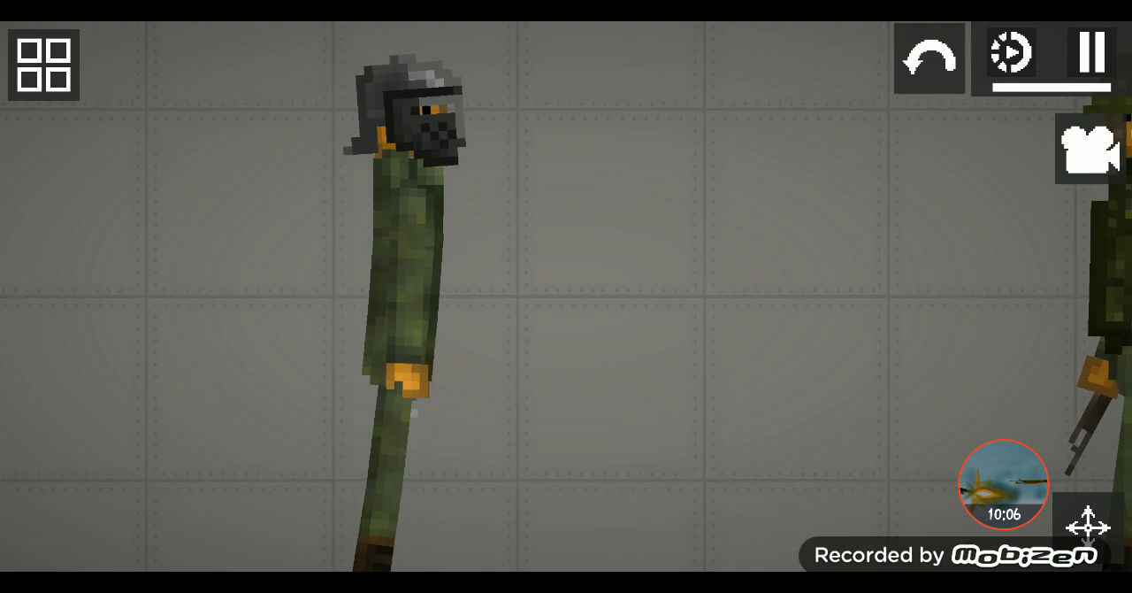
pyautogui.scroll(-2, 566, 292)
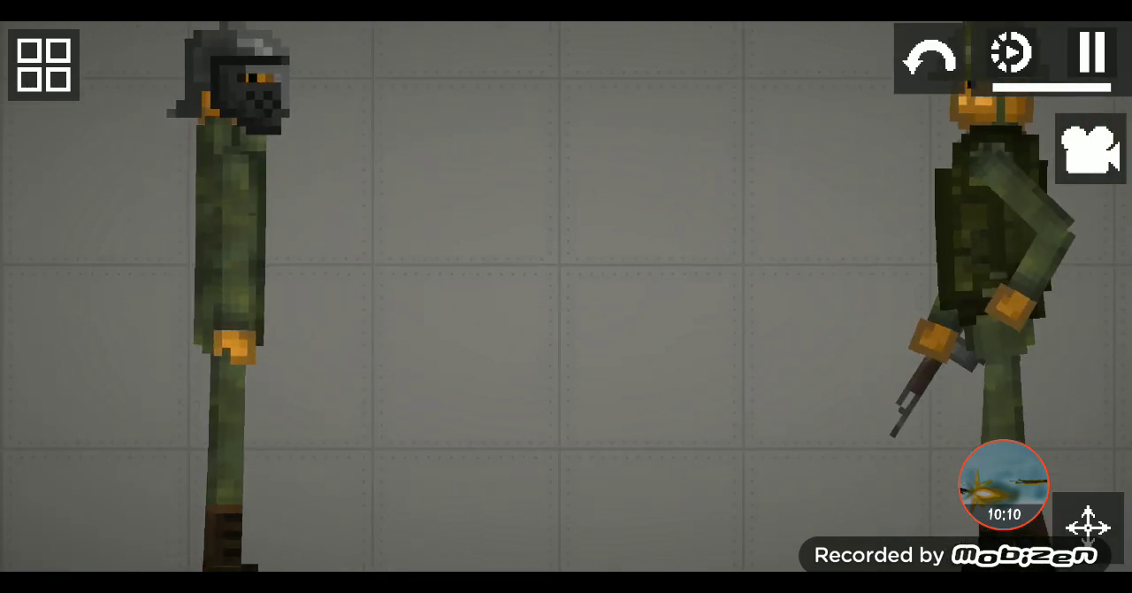
pyautogui.scroll(-3, 566, 292)
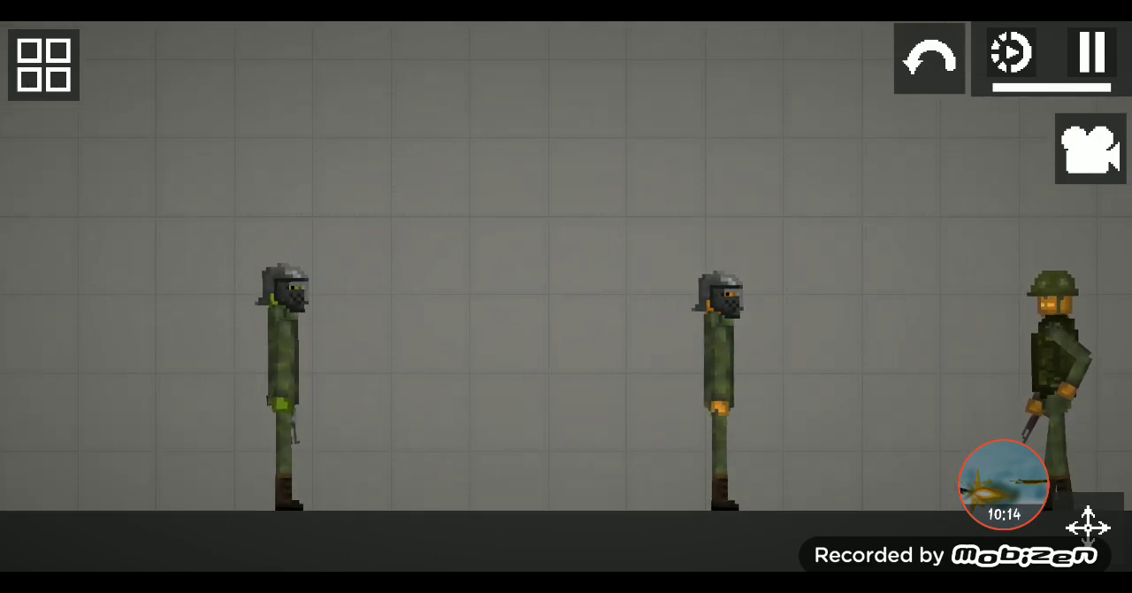
# Step: Carry the left masked soldier over beside the other masked soldier
pyautogui.moveTo(283, 319)
pyautogui.mouseDown()
pyautogui.moveTo(447, 265)
pyautogui.moveTo(513, 292)
pyautogui.mouseUp()
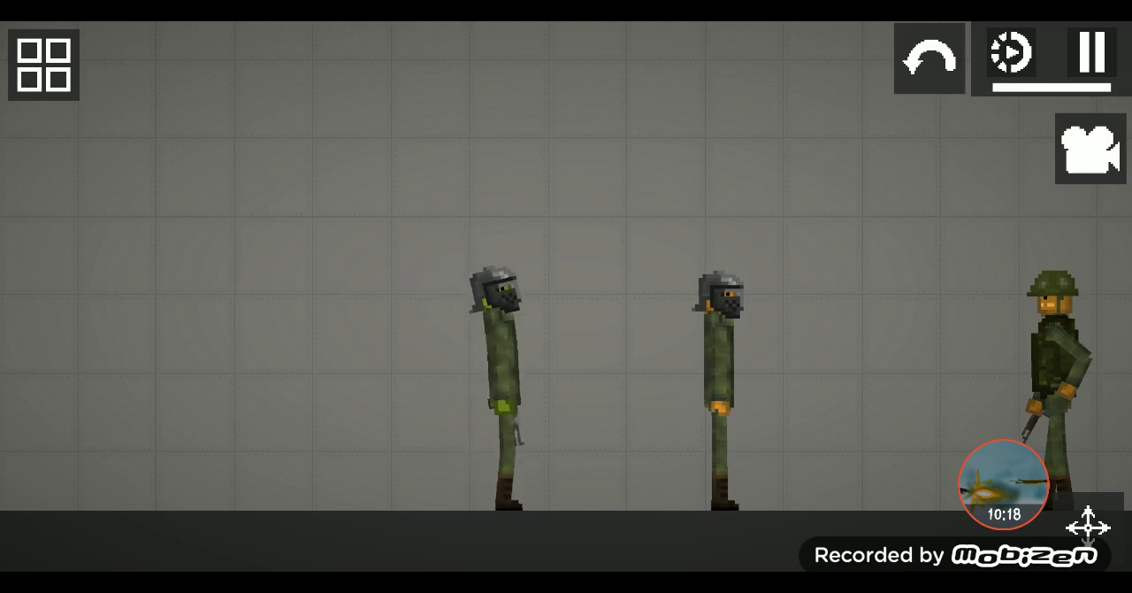
pyautogui.scroll(3, 566, 292)
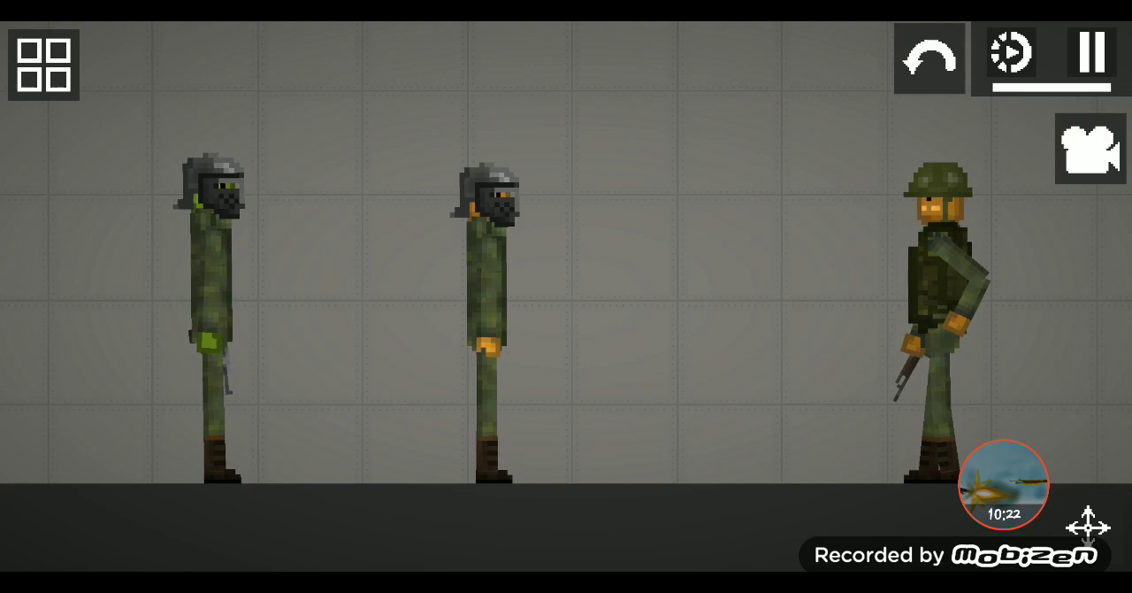
pyautogui.scroll(3, 566, 292)
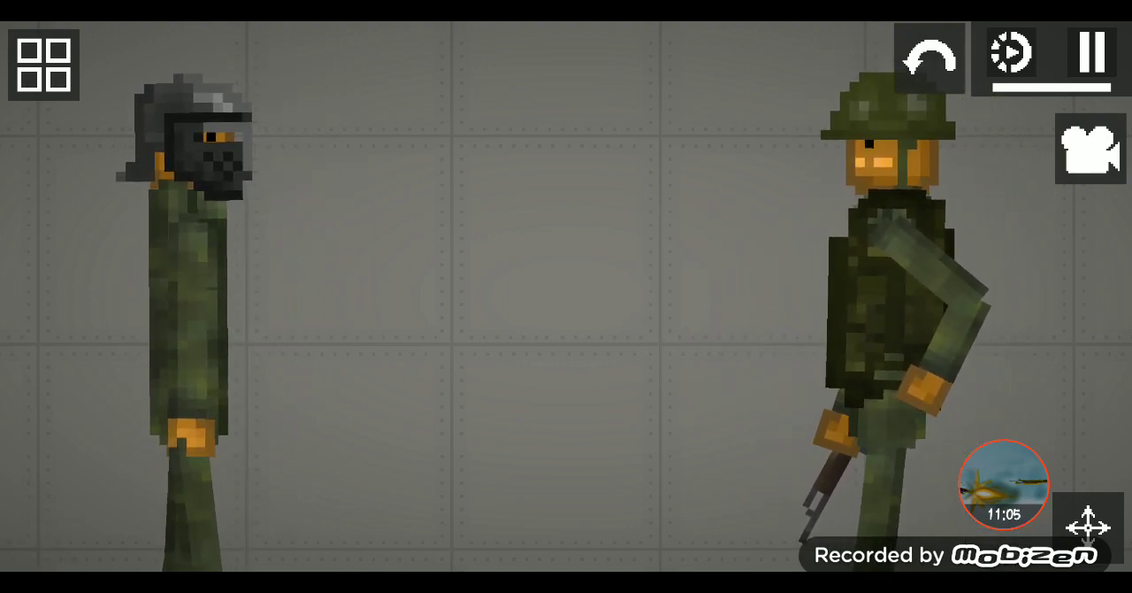
pyautogui.click(1004, 482)
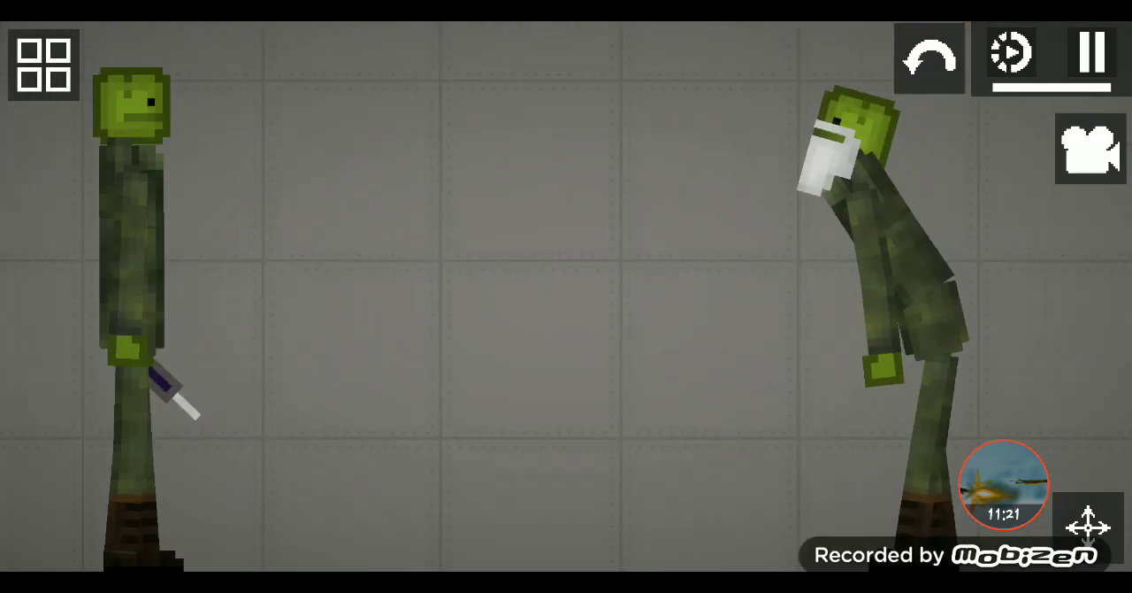
pyautogui.moveTo(836, 177); pyautogui.dragTo(619, 53)
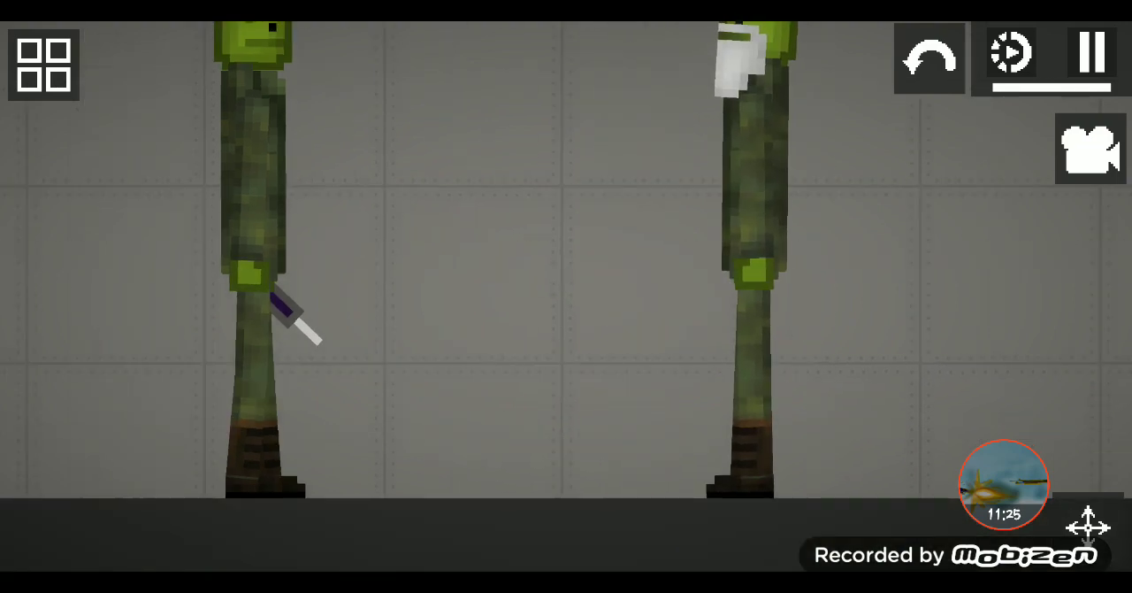
pyautogui.moveTo(531, 265); pyautogui.dragTo(619, 372)
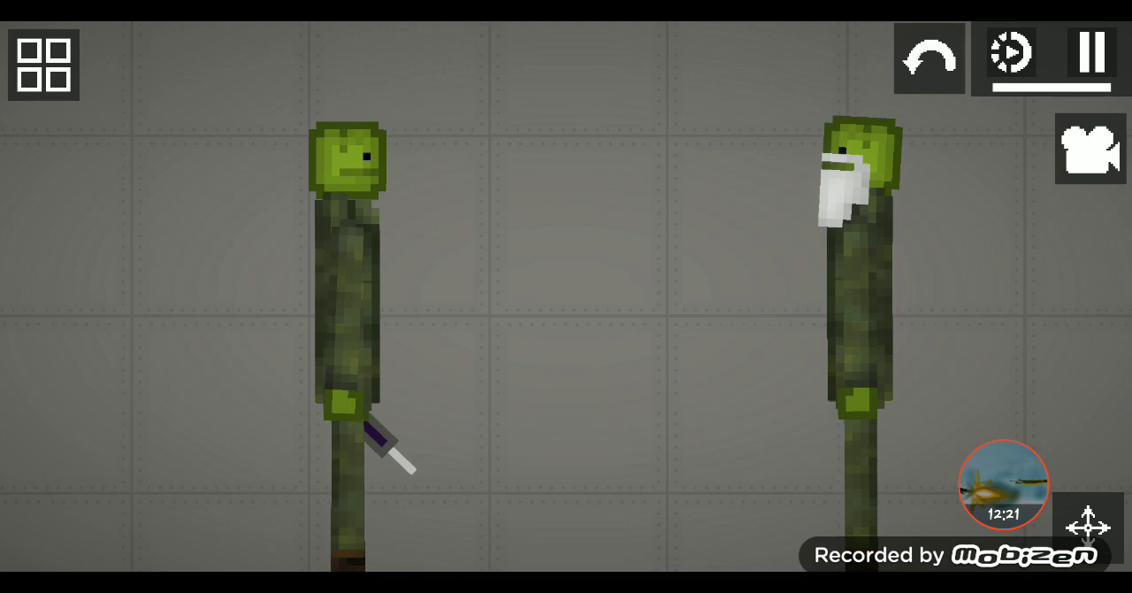
# Step: Raise the left soldier's arm, pick up the dropped syringe, and give it to the right soldier
pyautogui.moveTo(389, 442); pyautogui.dragTo(557, 248)
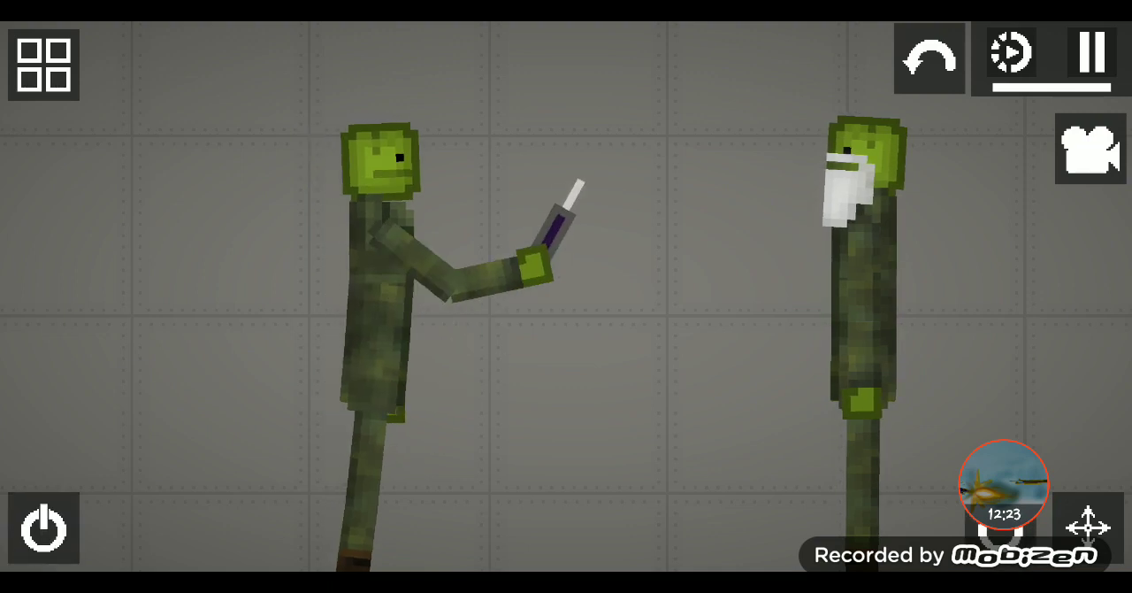
pyautogui.scroll(-5, 566, 297)
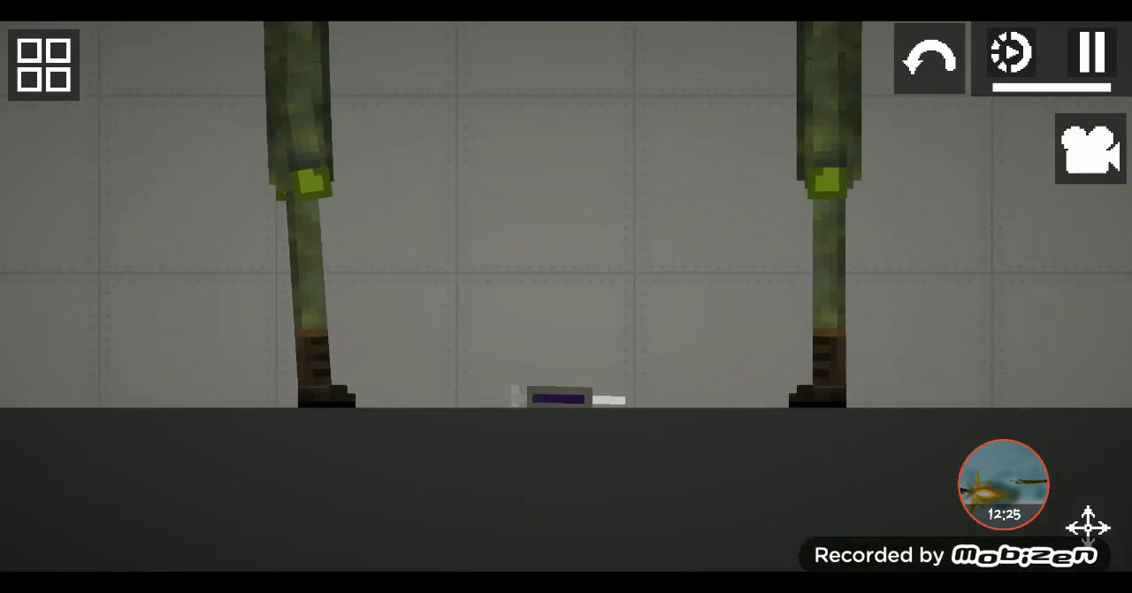
pyautogui.moveTo(566, 397); pyautogui.dragTo(626, 354)
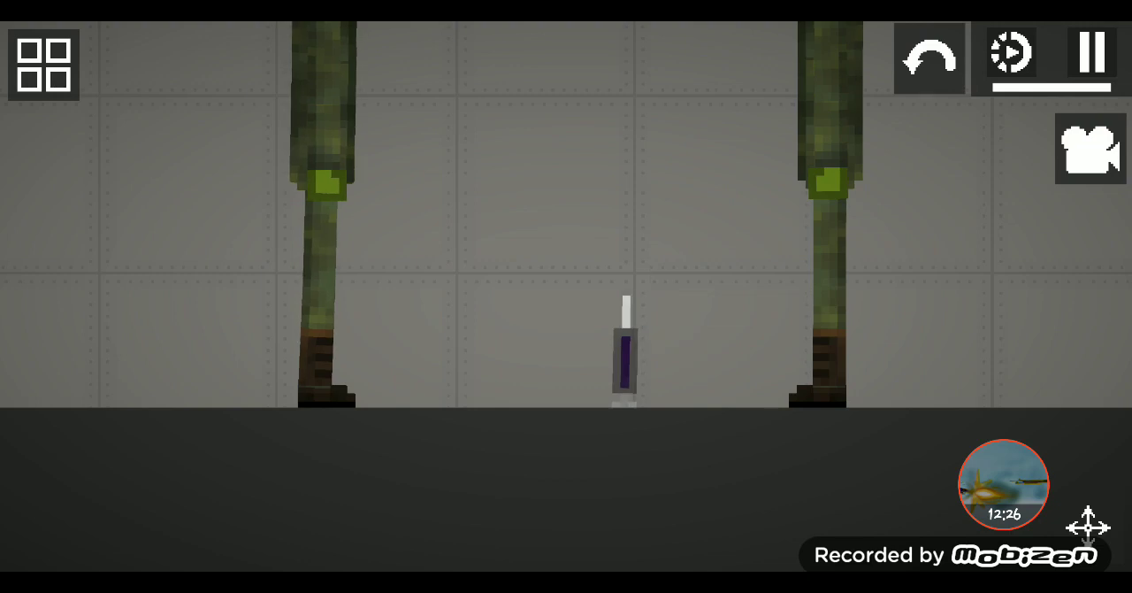
pyautogui.scroll(3, 566, 296)
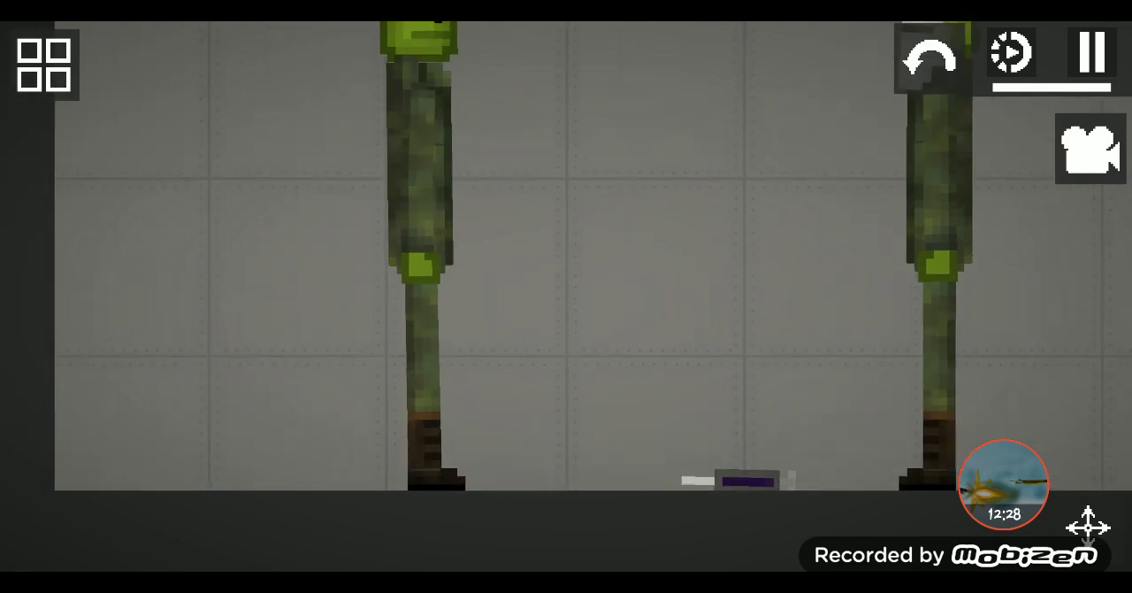
pyautogui.moveTo(424, 221); pyautogui.dragTo(544, 199)
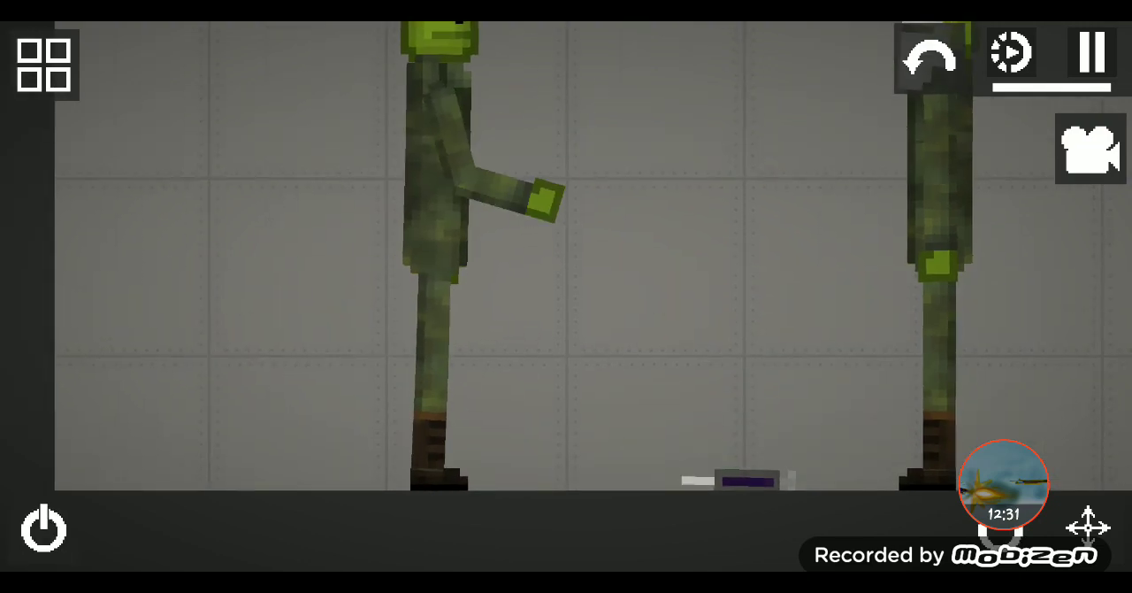
pyautogui.scroll(2, 566, 265)
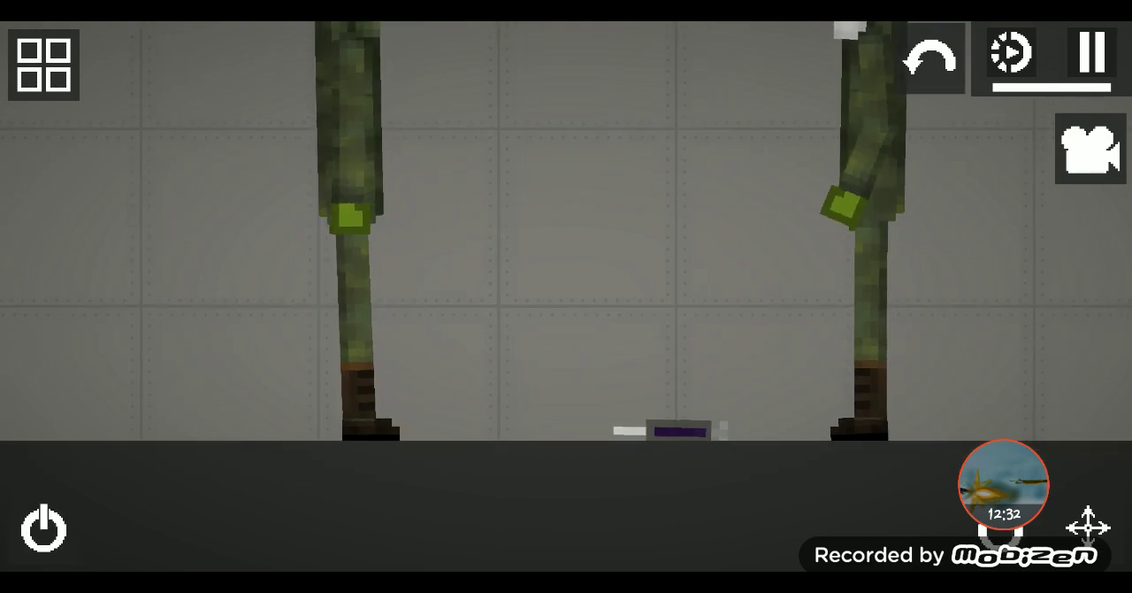
pyautogui.moveTo(672, 430); pyautogui.dragTo(823, 235)
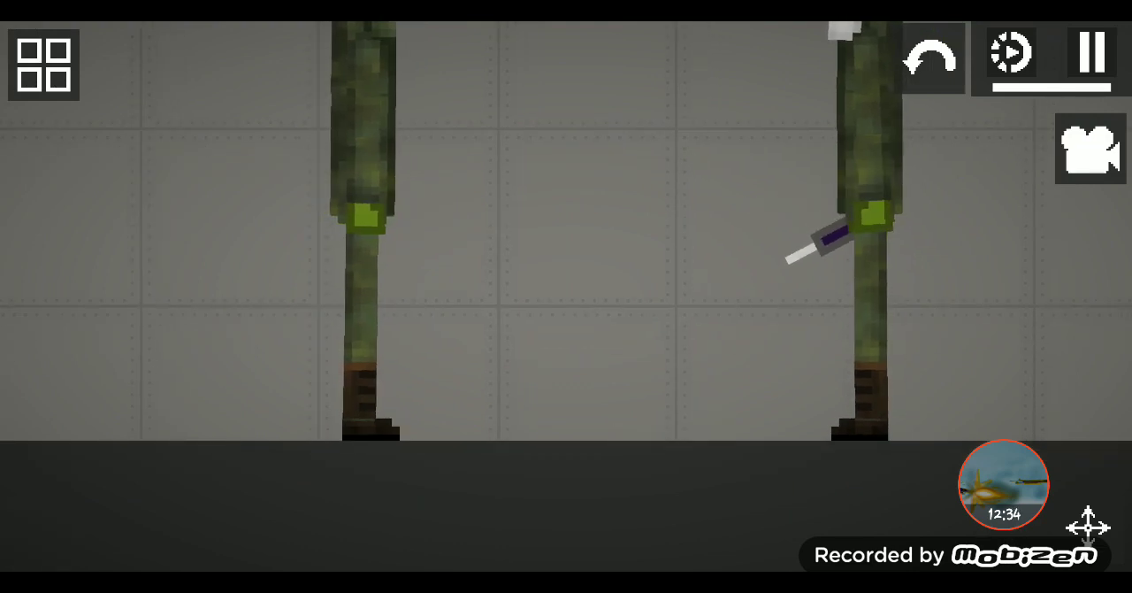
pyautogui.scroll(-2, 566, 265)
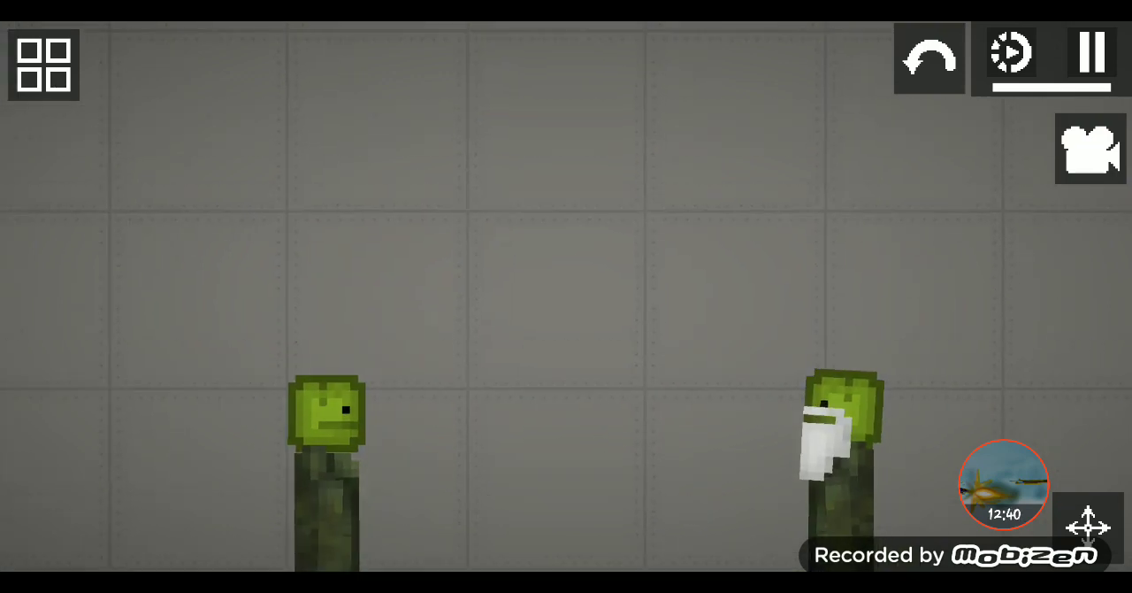
pyautogui.scroll(-3, 566, 353)
pyautogui.scroll(-3, 566, 354)
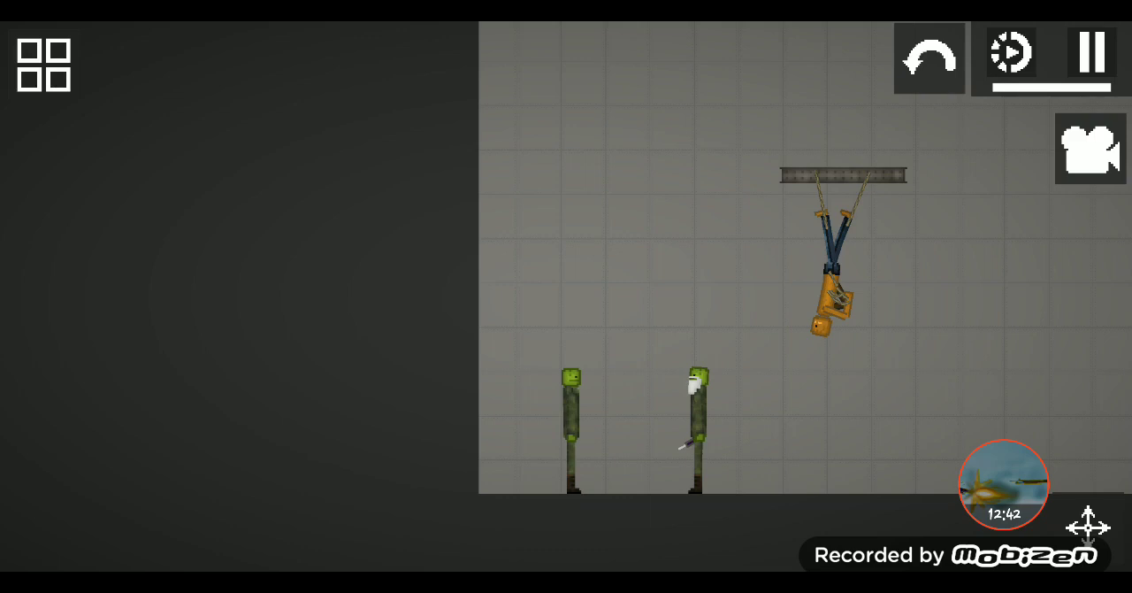
# Step: Pan over to the upside-down pumpkin ragdoll hanging from the beam and zoom in
pyautogui.moveTo(708, 354); pyautogui.dragTo(569, 263)
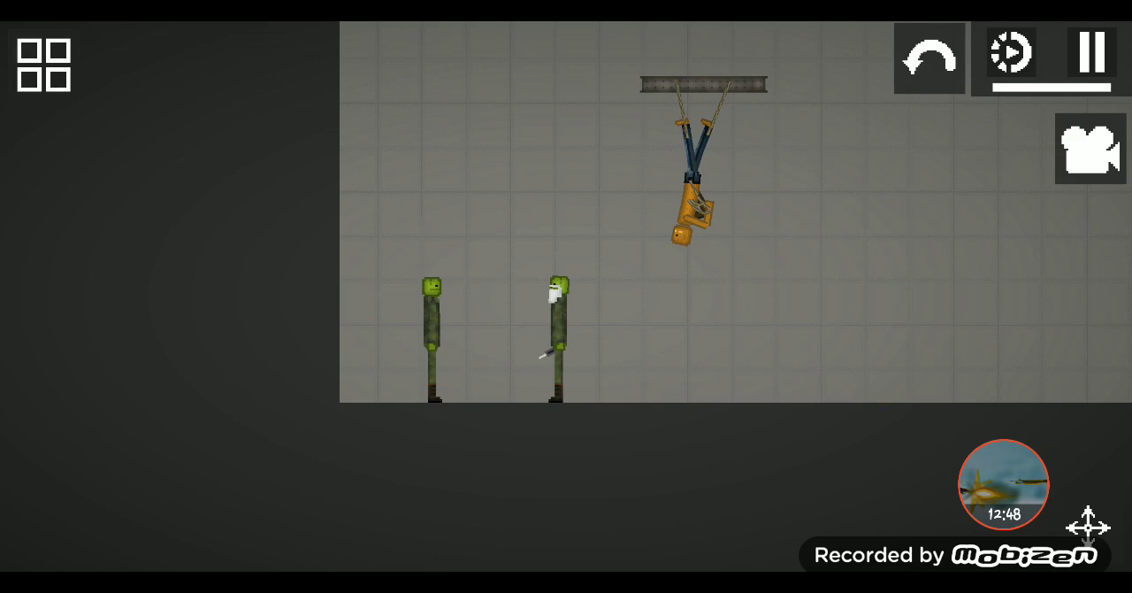
pyautogui.click(1004, 482)
pyautogui.click(698, 204)
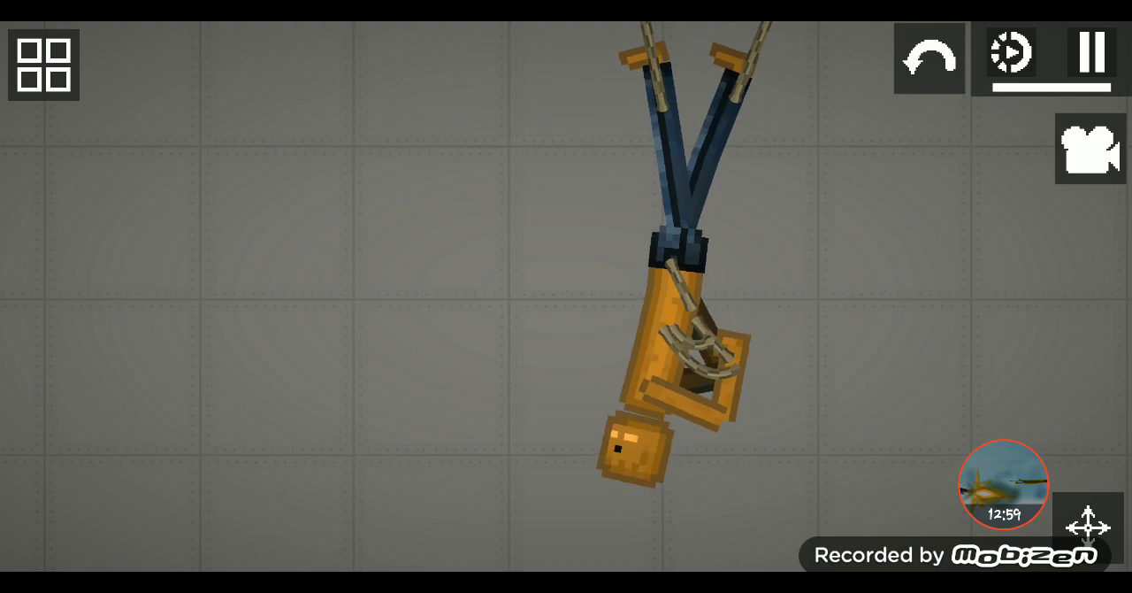
# Step: Cut the right rope holding the pumpkin ragdoll, then look over its hanging body
pyautogui.click(1090, 522)
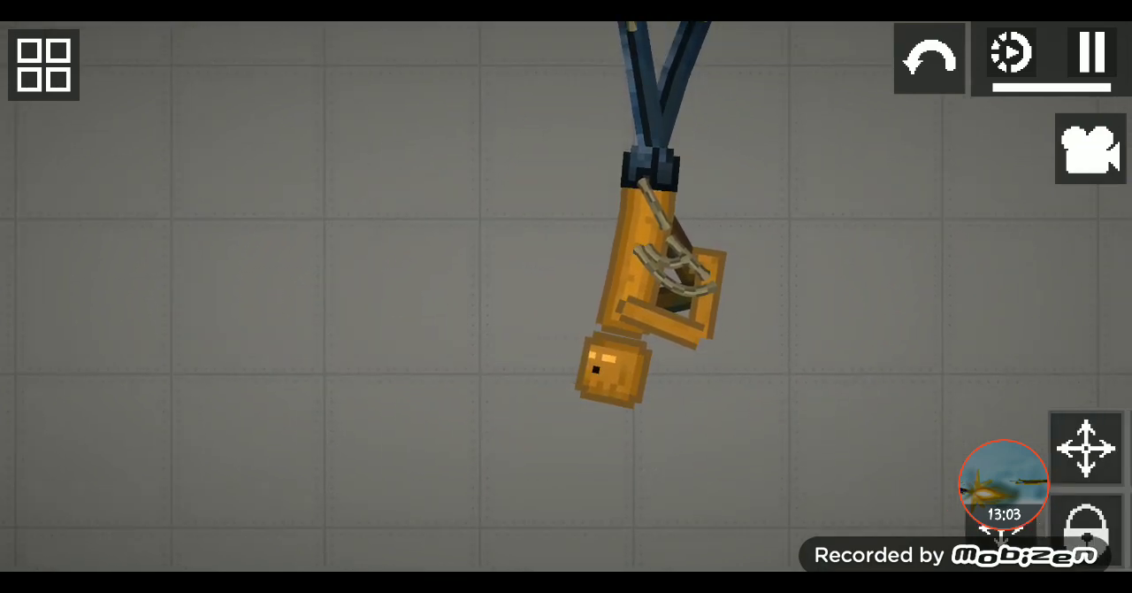
pyautogui.click(925, 448)
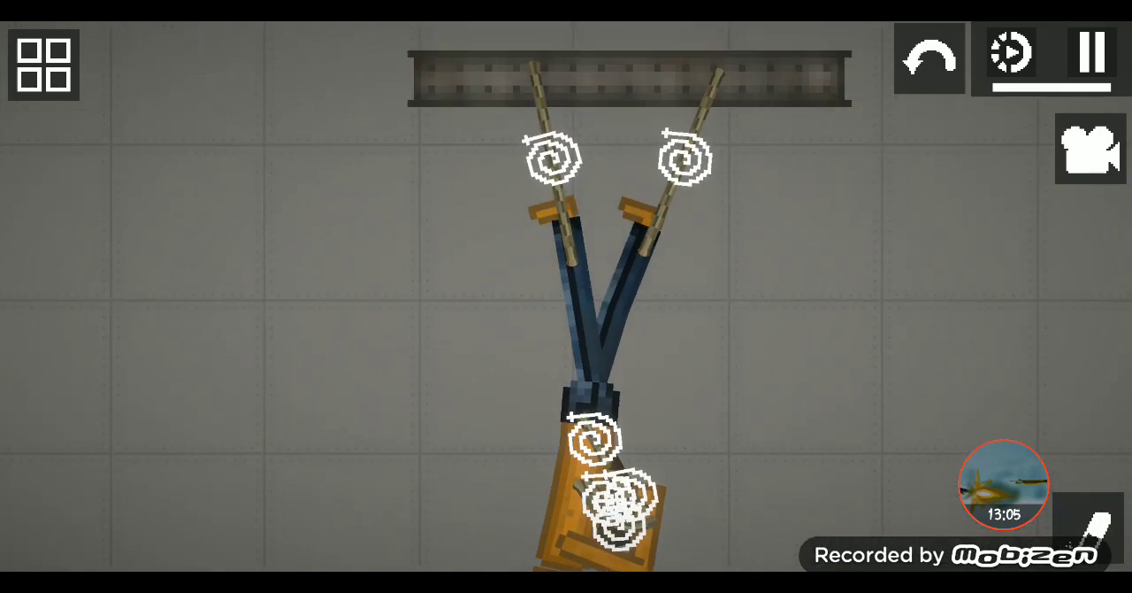
pyautogui.click(683, 159)
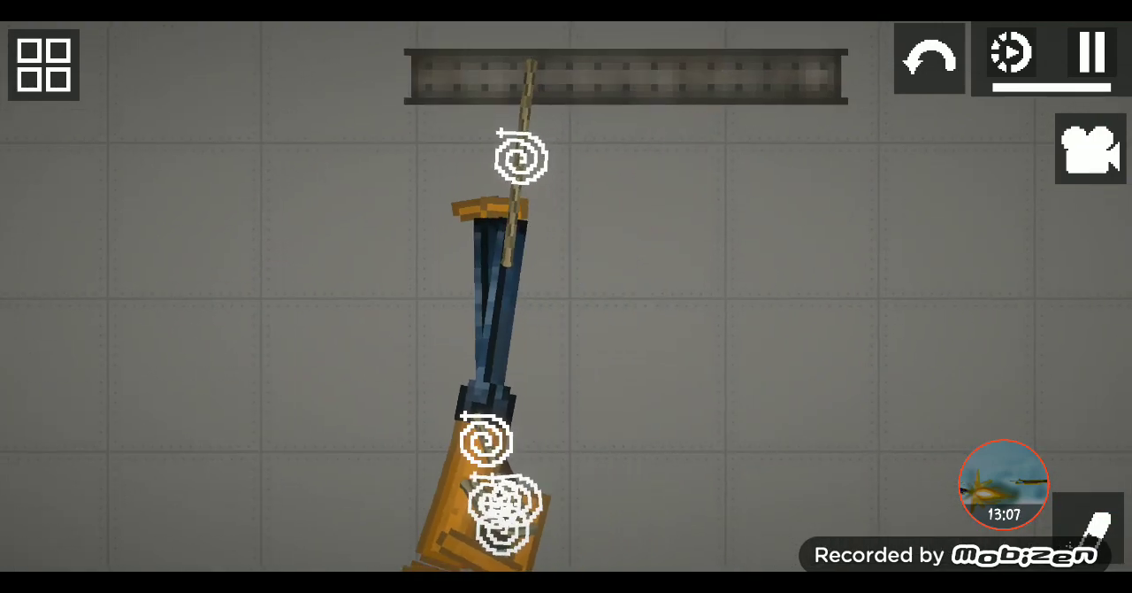
pyautogui.moveTo(566, 353)
pyautogui.mouseDown()
pyautogui.moveTo(566, 132)
pyautogui.moveTo(566, 353)
pyautogui.mouseUp()
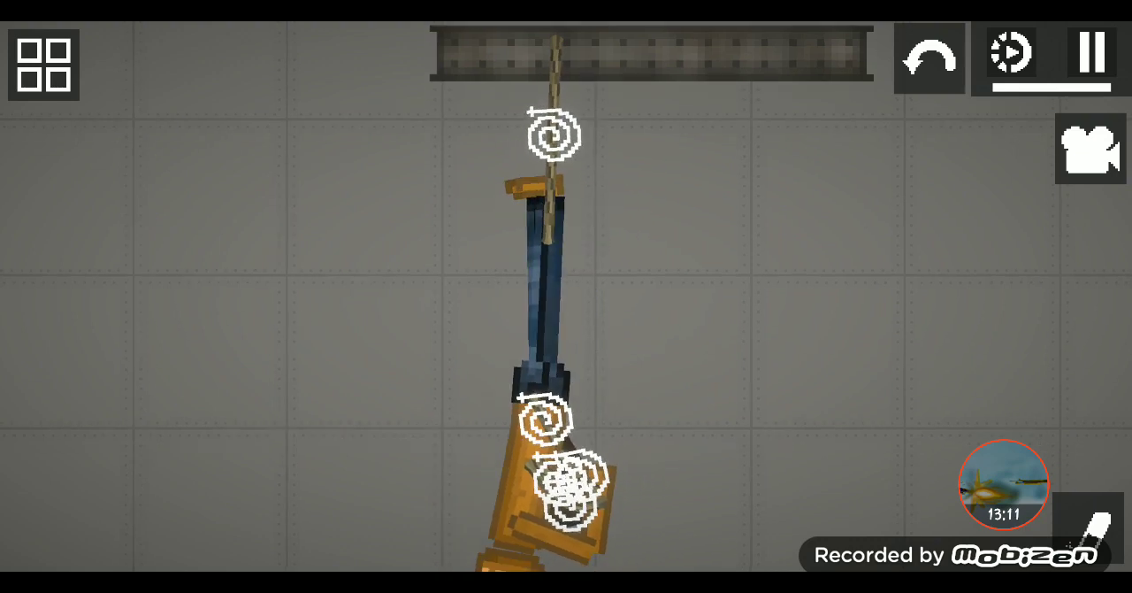
pyautogui.moveTo(796, 398); pyautogui.dragTo(796, 248)
# Step: Target the remaining rope's upper joint, then swing the hanging ragdoll sideways with the move tool
pyautogui.click(543, 273)
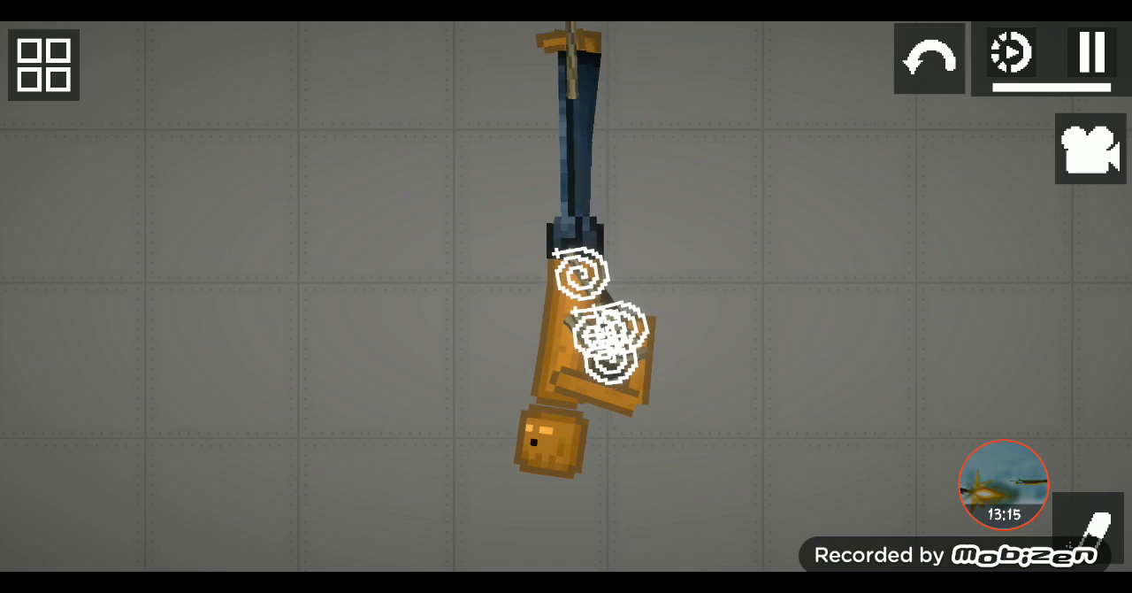
pyautogui.click(555, 273)
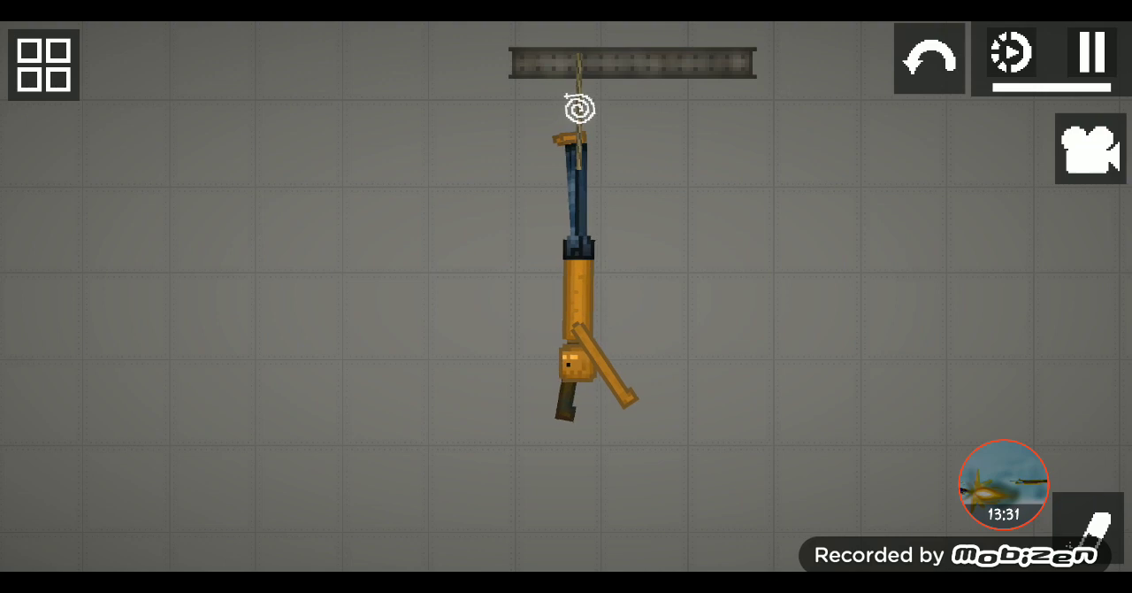
pyautogui.click(1089, 527)
pyautogui.click(929, 450)
pyautogui.moveTo(579, 265); pyautogui.dragTo(672, 266)
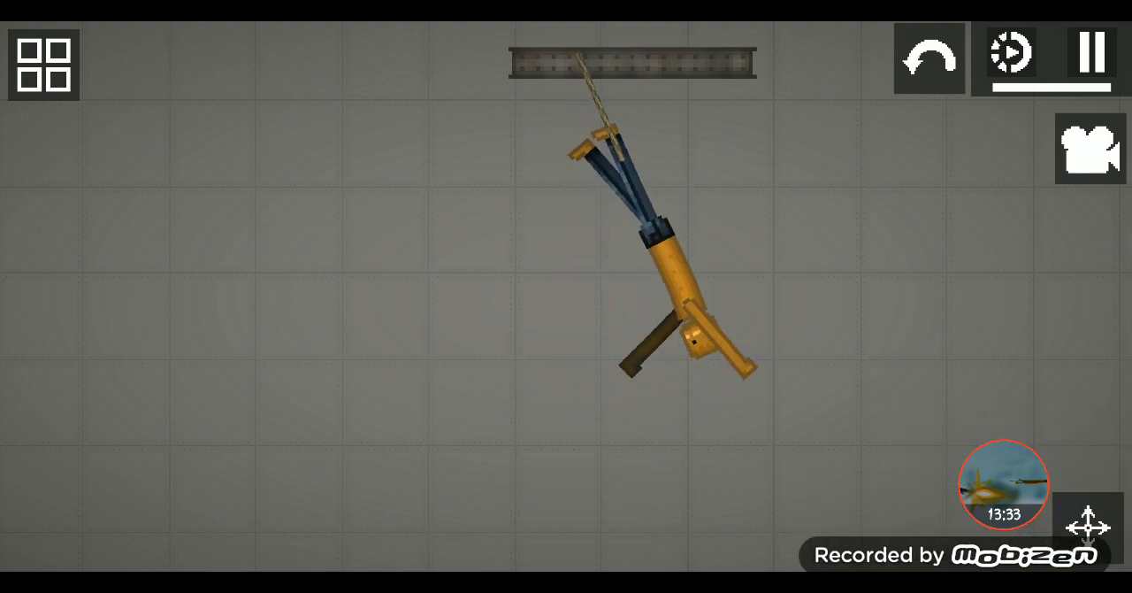
pyautogui.click(1090, 527)
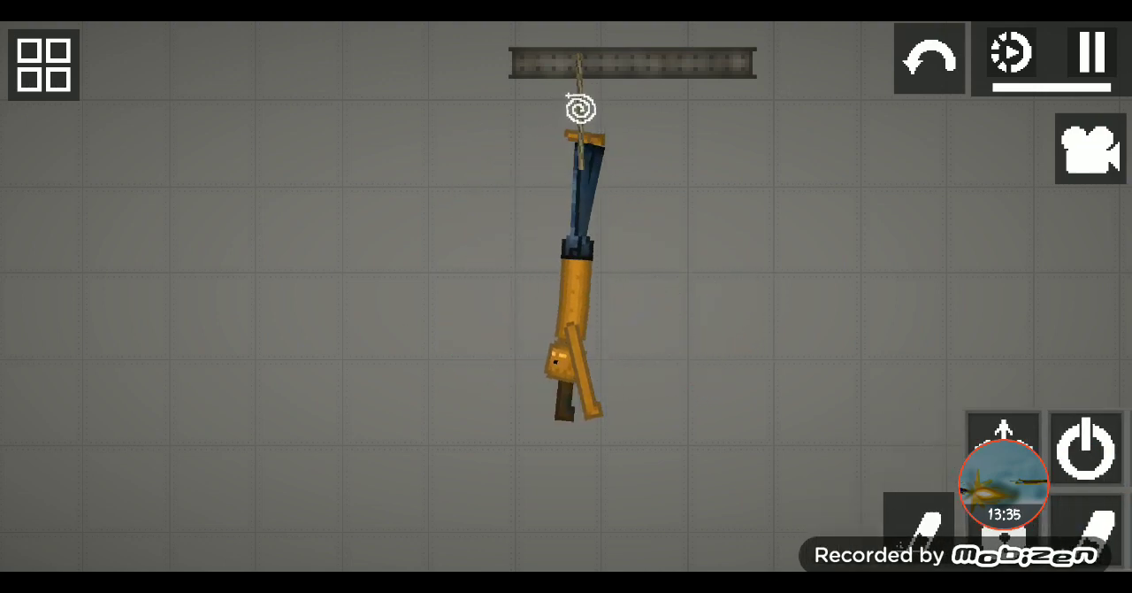
pyautogui.click(1090, 528)
# Step: Cut the last rope, lift the fallen pumpkin ragdoll off the floor, and pull it rightward
pyautogui.click(580, 84)
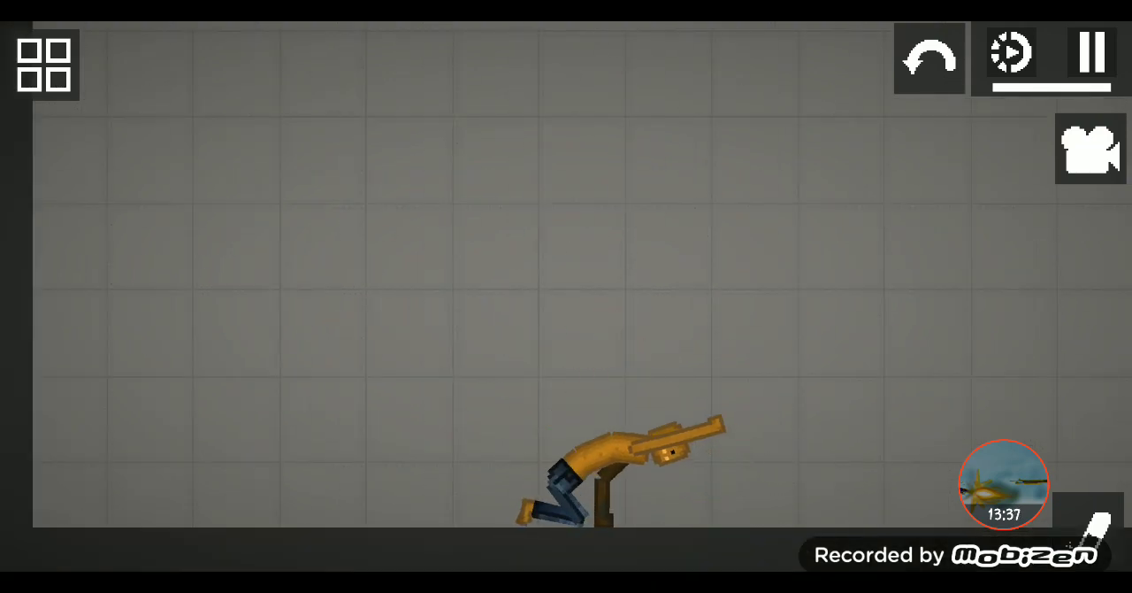
pyautogui.moveTo(672, 442)
pyautogui.mouseDown()
pyautogui.moveTo(654, 327)
pyautogui.moveTo(460, 336)
pyautogui.mouseUp()
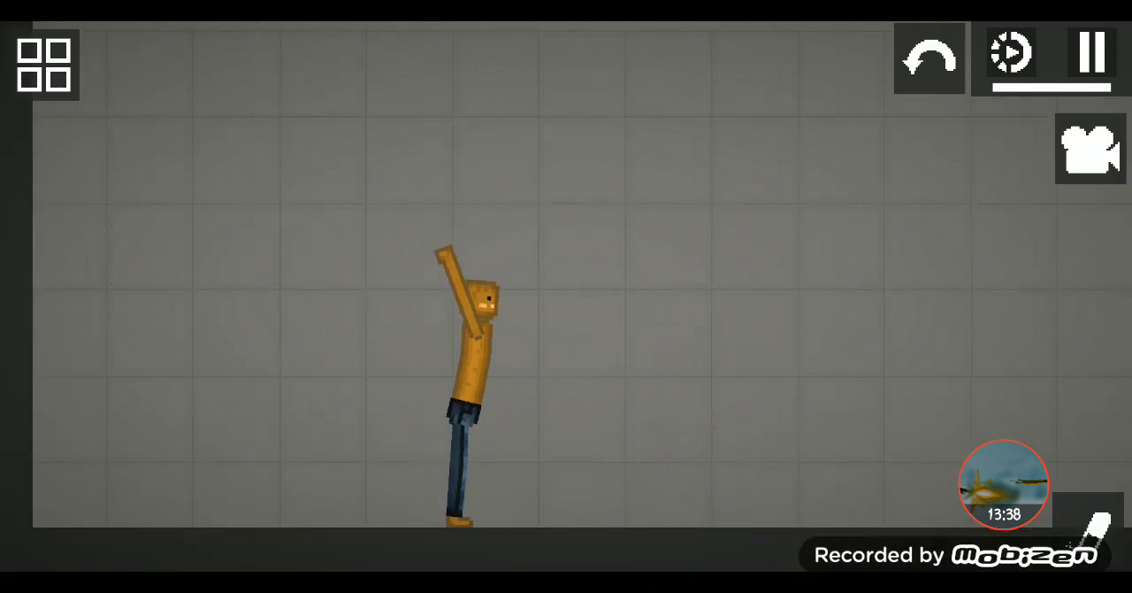
pyautogui.click(1089, 527)
pyautogui.click(925, 446)
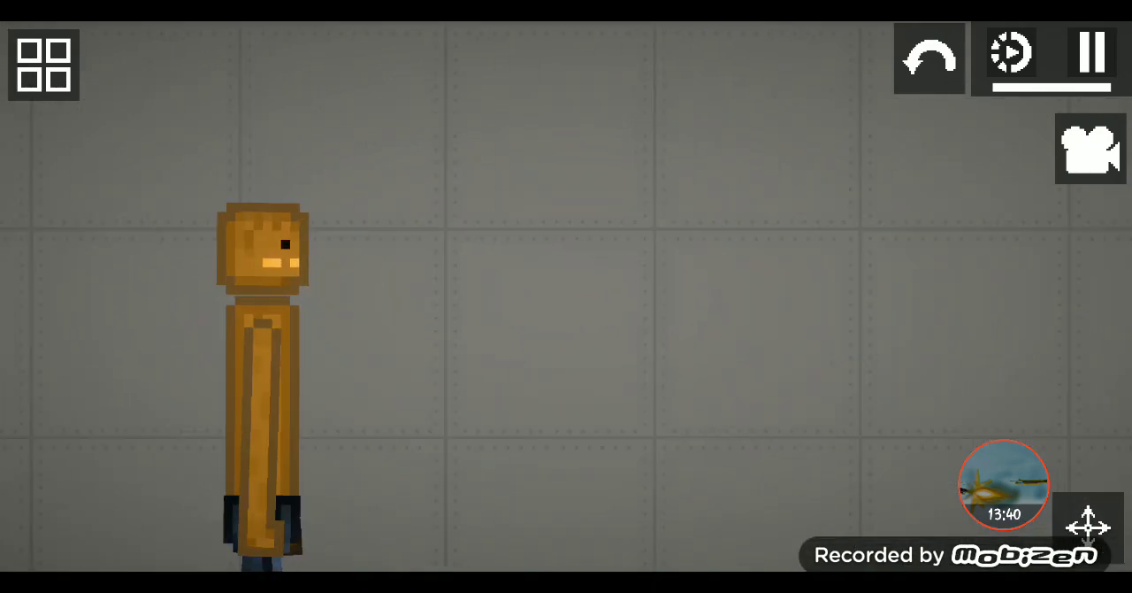
pyautogui.scroll(6, 354, 398)
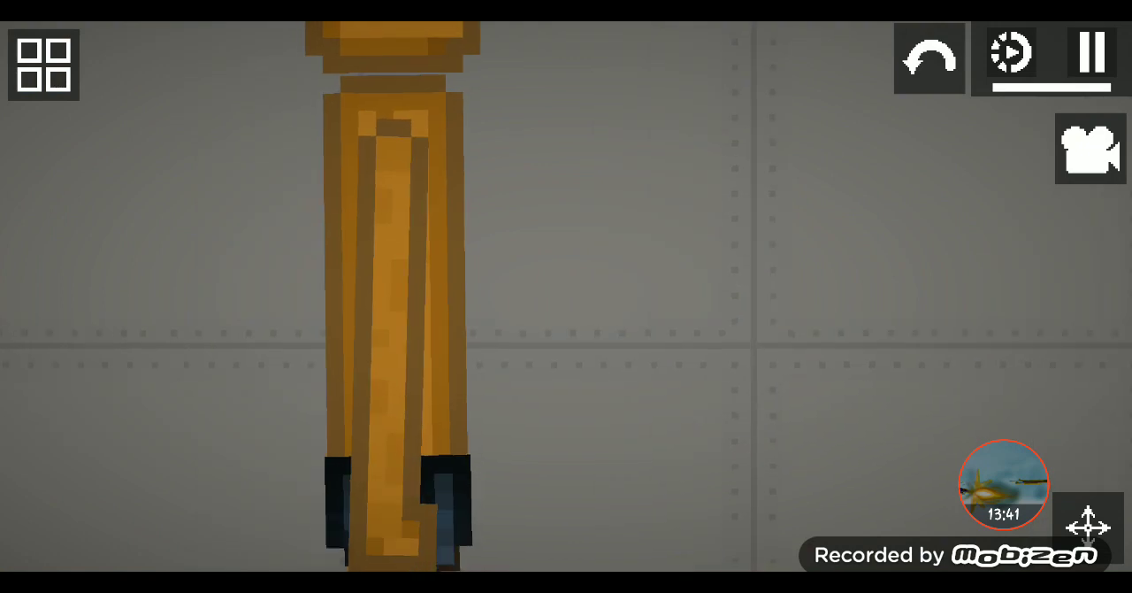
pyautogui.scroll(-5, 566, 297)
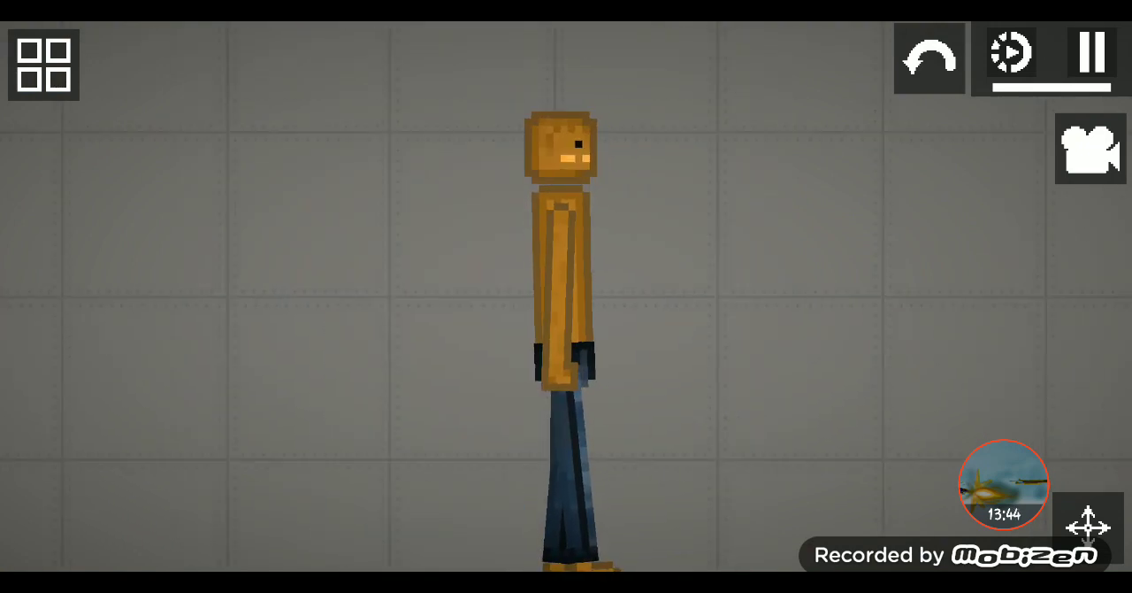
pyautogui.scroll(-3, 566, 296)
pyautogui.scroll(-3, 566, 296)
pyautogui.scroll(-2, 566, 296)
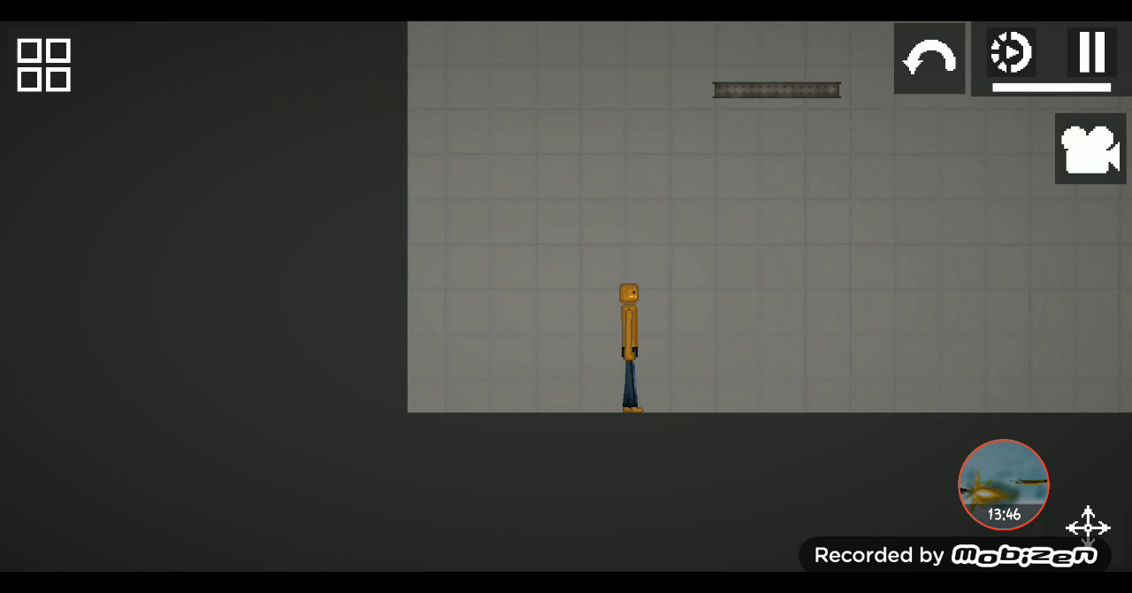
pyautogui.scroll(5, 566, 296)
pyautogui.scroll(2, 566, 296)
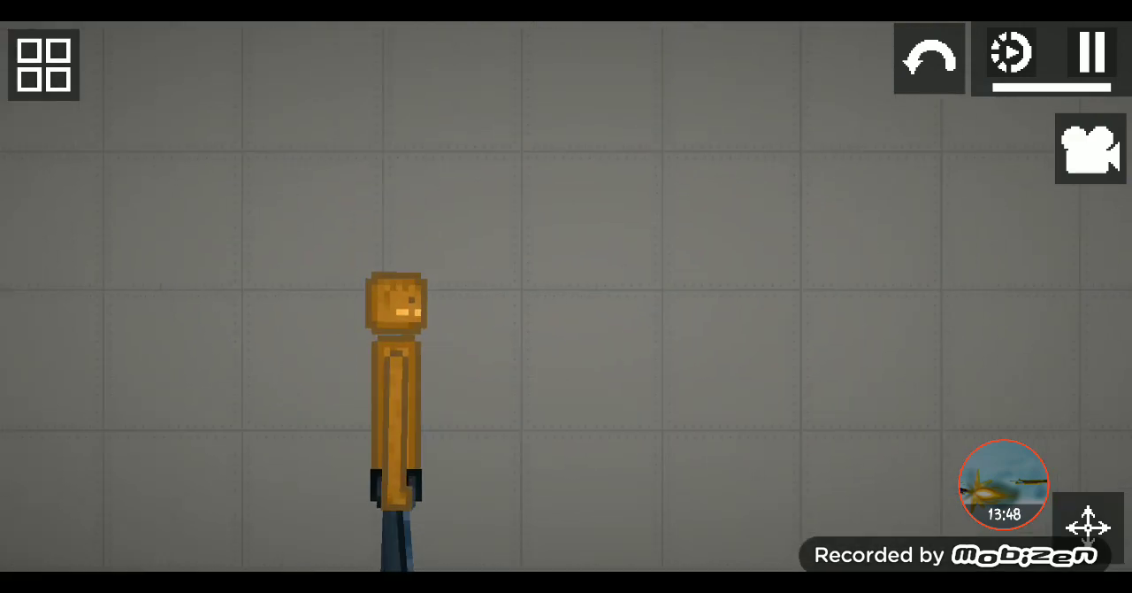
pyautogui.moveTo(396, 381); pyautogui.dragTo(495, 371)
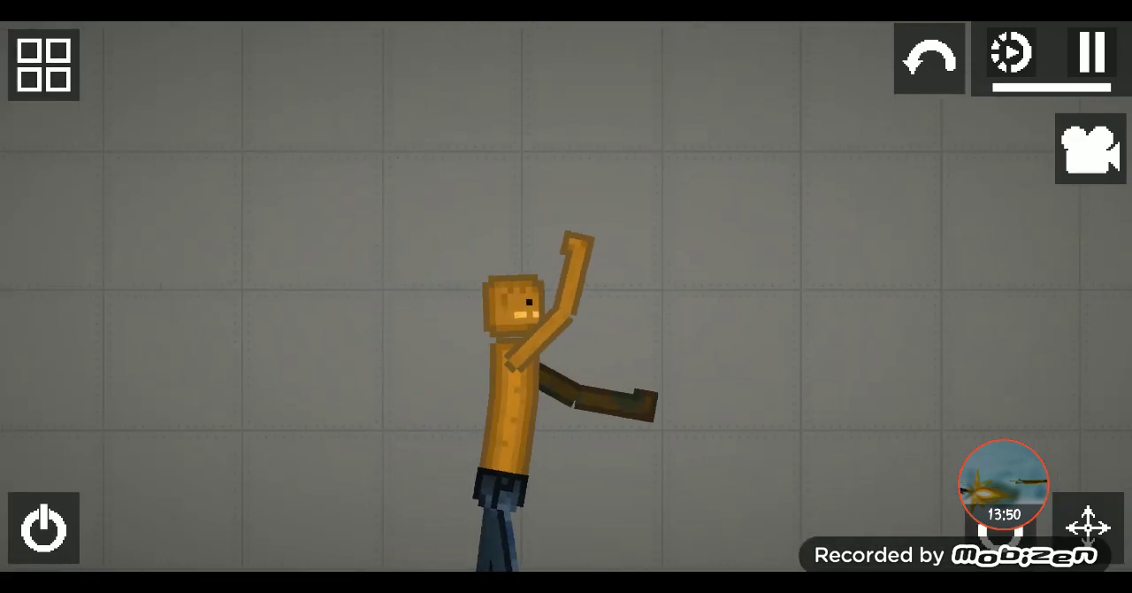